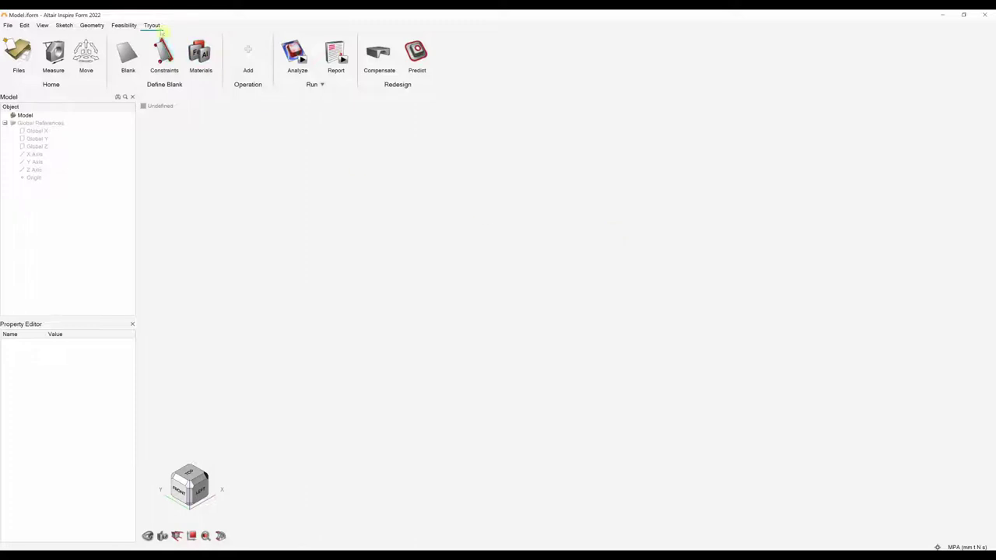
{"action": "left_click", "coordinate": [124, 26]}
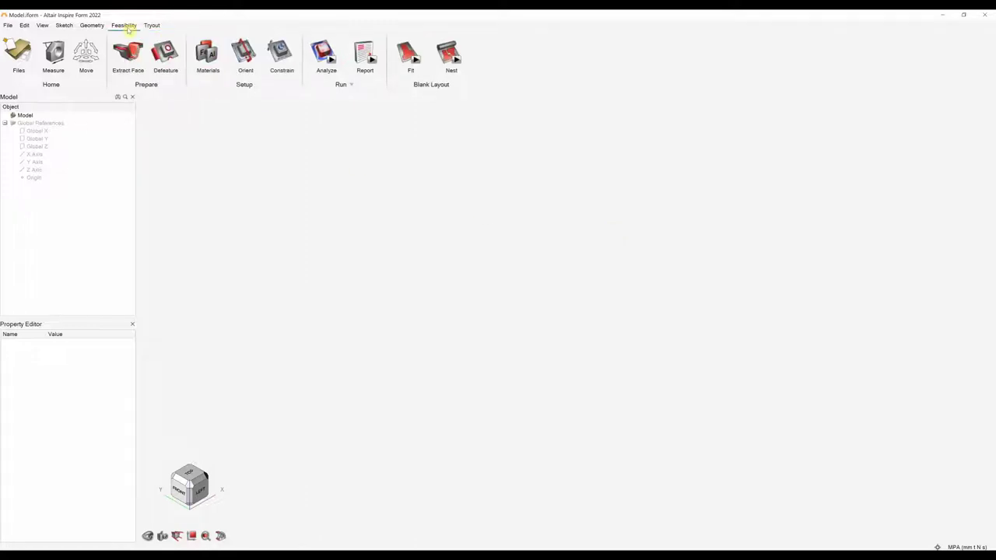
{"action": "left_click", "coordinate": [151, 25]}
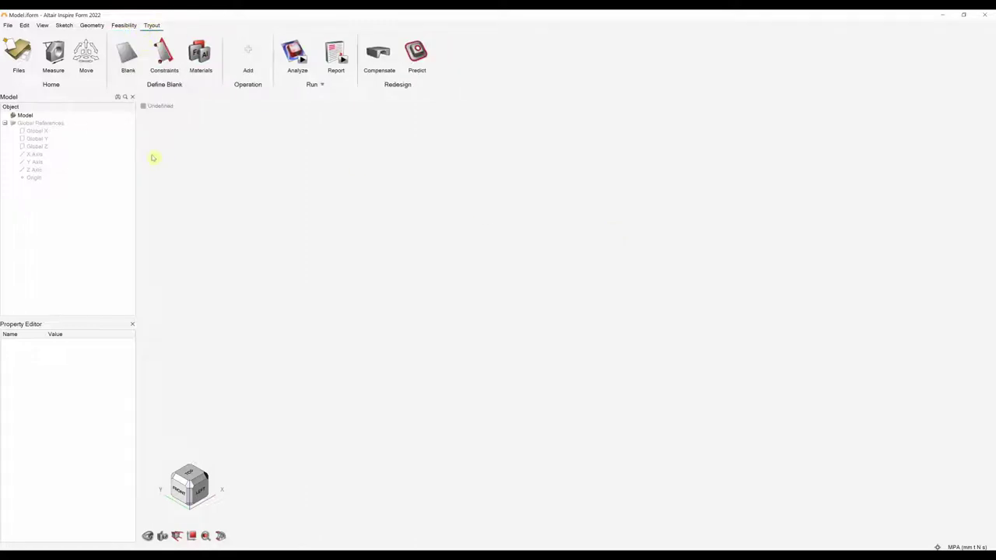
{"action": "left_click", "coordinate": [123, 54]}
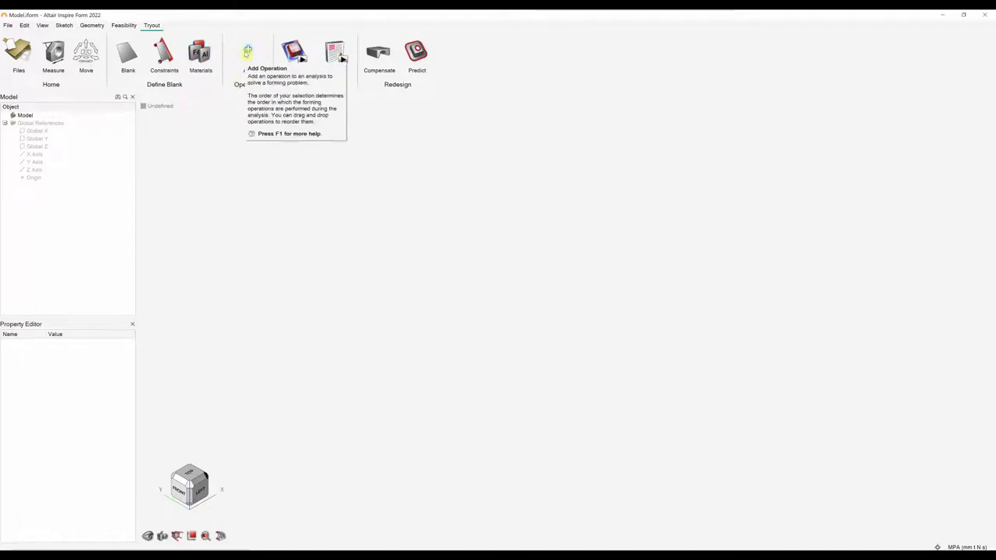
{"action": "left_click", "coordinate": [248, 53]}
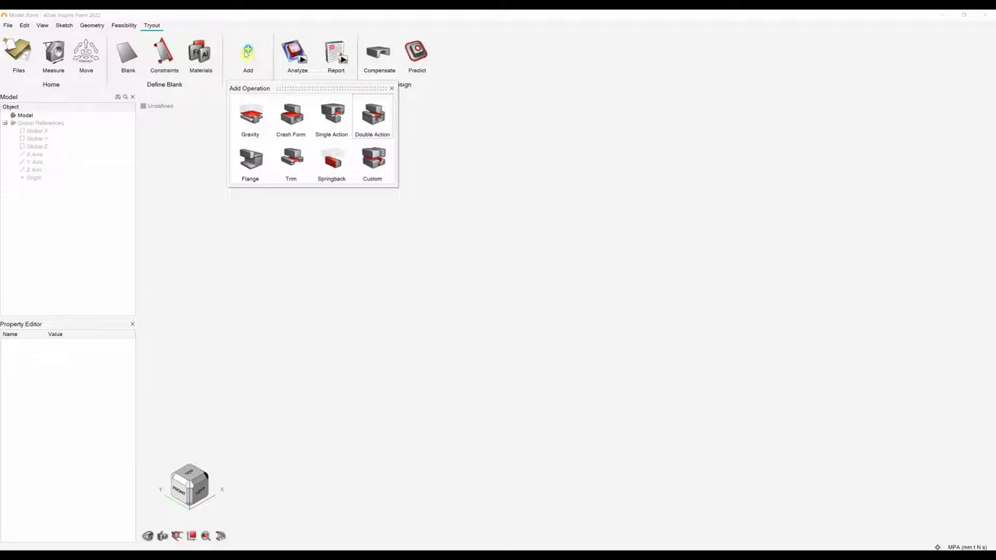
{"action": "left_click", "coordinate": [391, 92]}
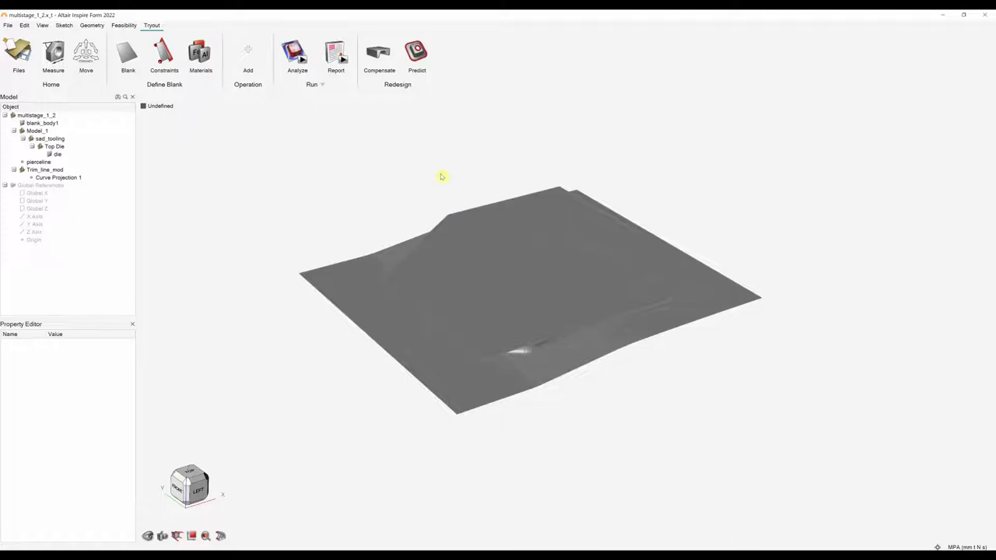
Examine the die and pierceline on their own by toggling object visibility, and show the whole multistage_1_2 model again.
{"action": "right_click_drag", "start_coordinate": [456, 171], "coordinate": [424, 163]}
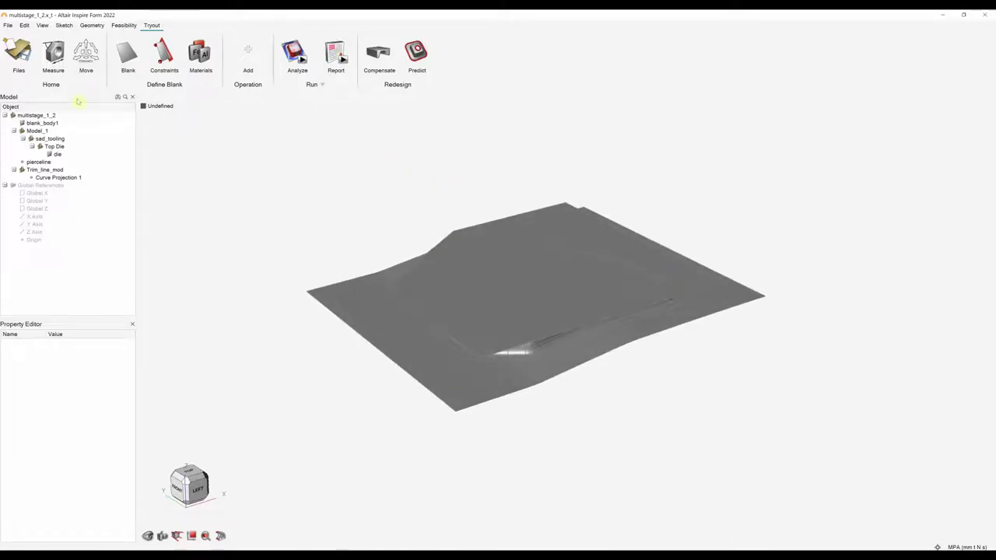
{"action": "left_click", "coordinate": [12, 115]}
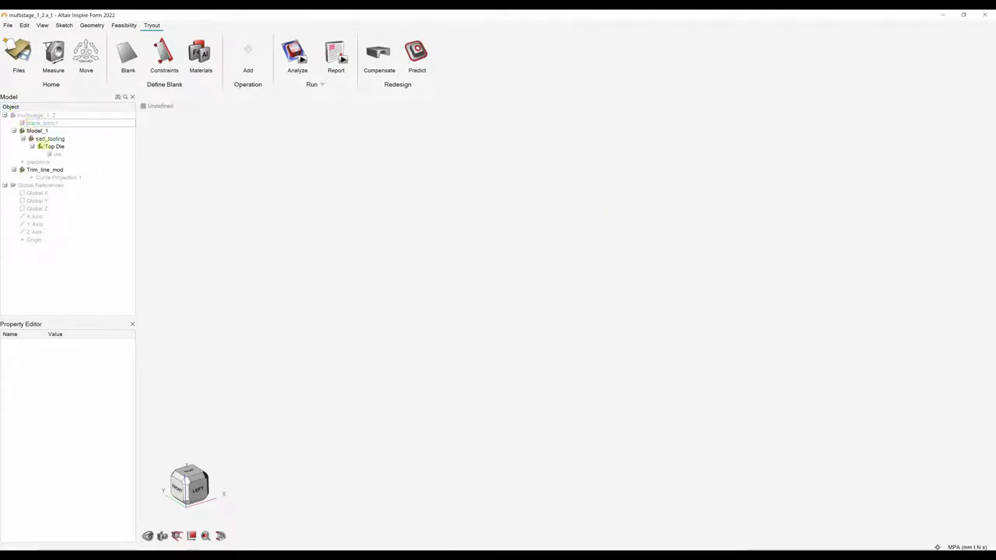
{"action": "left_click", "coordinate": [49, 154]}
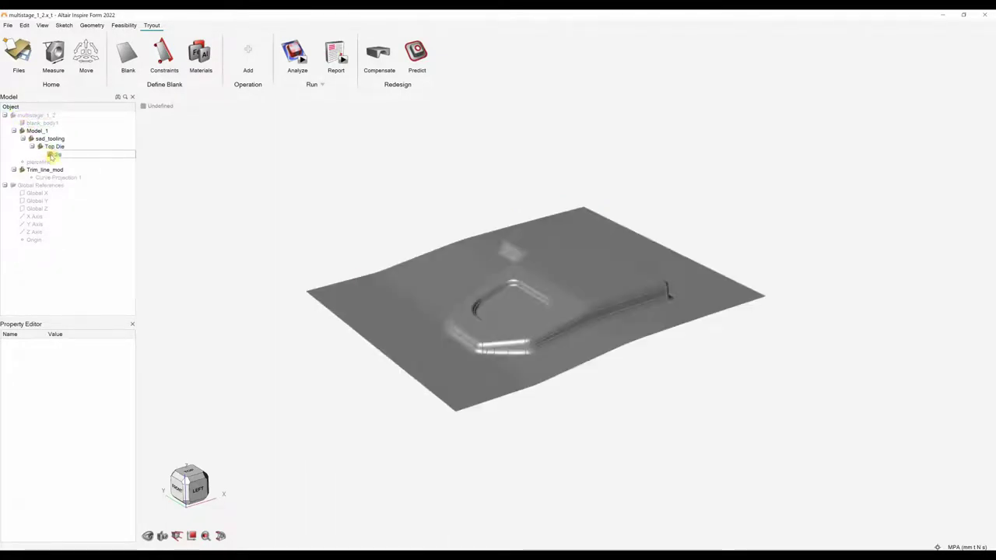
{"action": "left_click", "coordinate": [22, 162]}
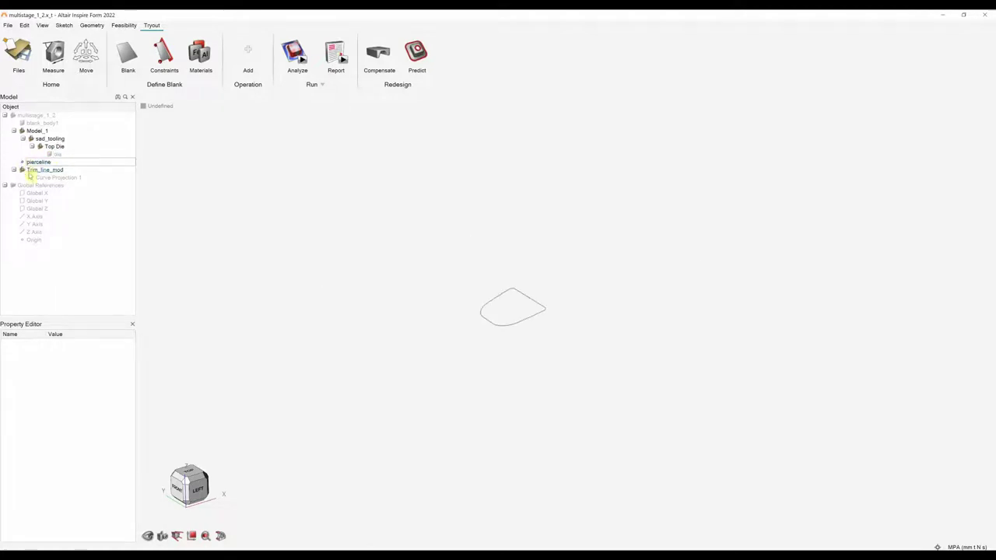
{"action": "left_click", "coordinate": [22, 162]}
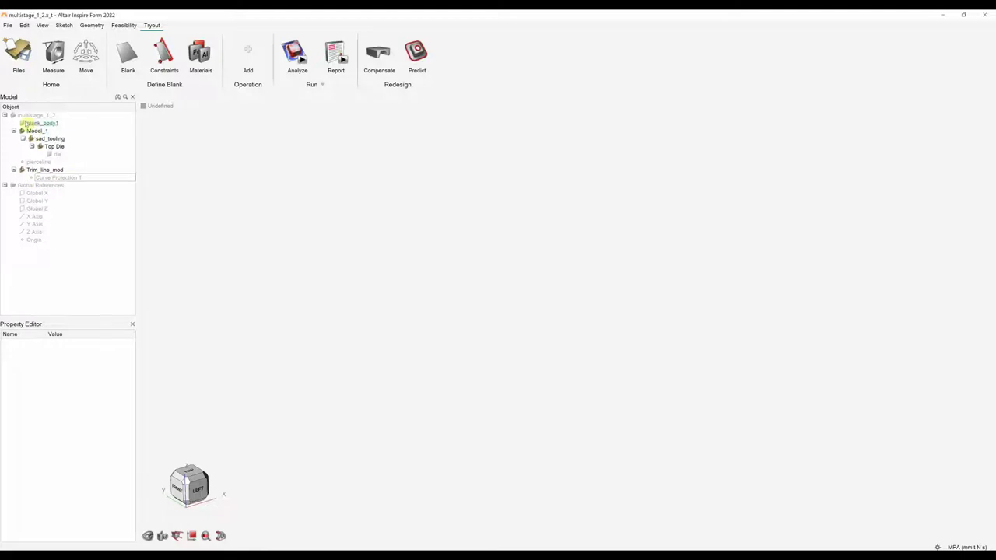
{"action": "left_click", "coordinate": [13, 116]}
{"action": "left_click", "coordinate": [12, 185]}
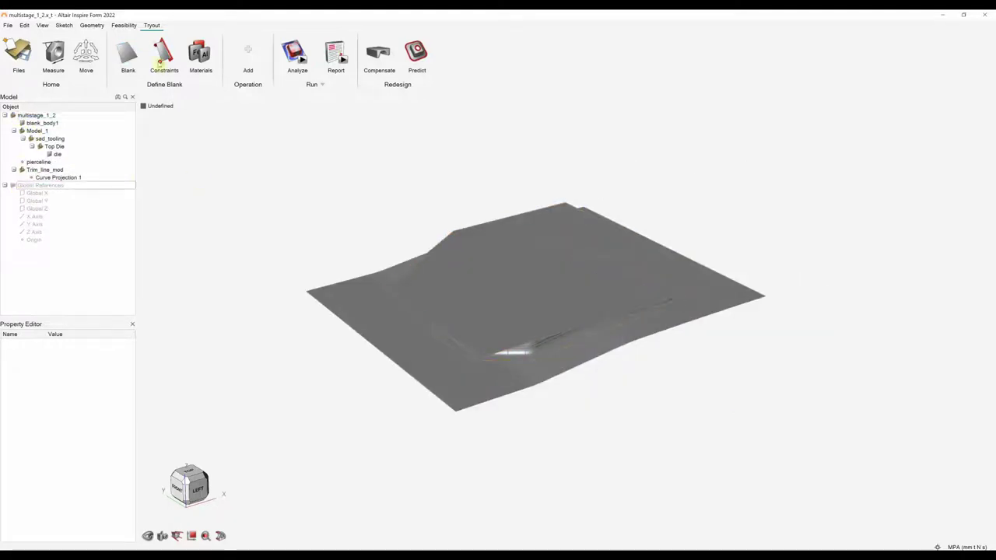
Assign the part blank_body1 as a single blank.
{"action": "left_click", "coordinate": [128, 52]}
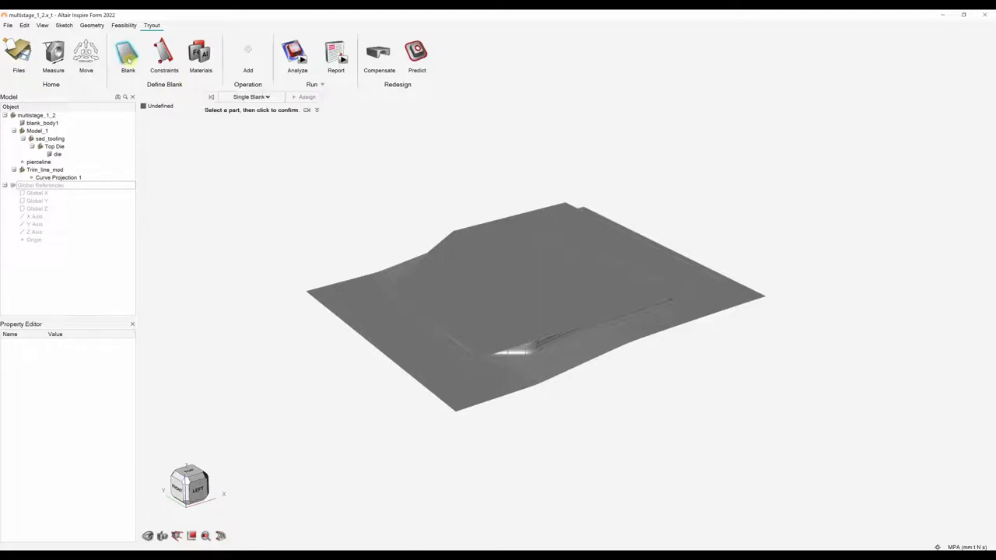
{"action": "left_click", "coordinate": [266, 97]}
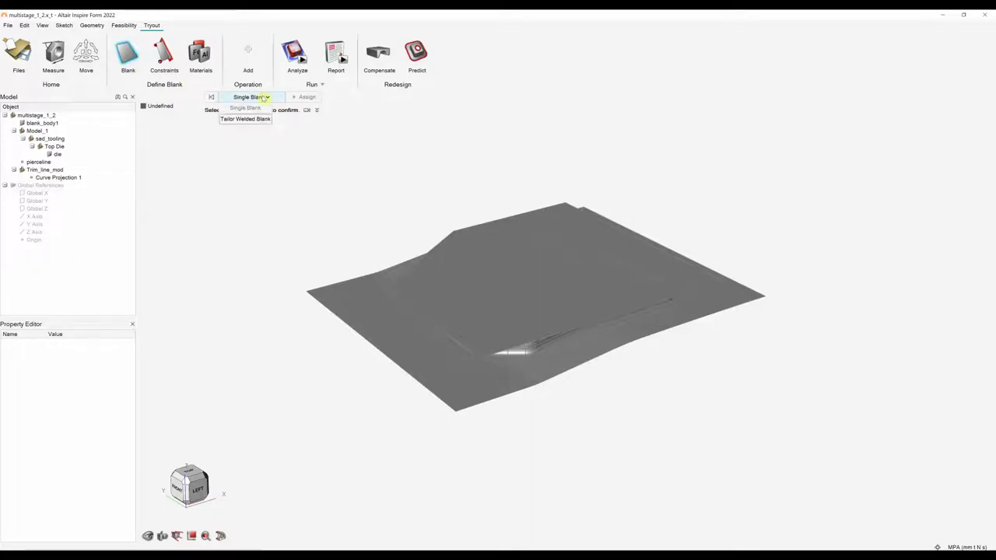
{"action": "left_click", "coordinate": [257, 98]}
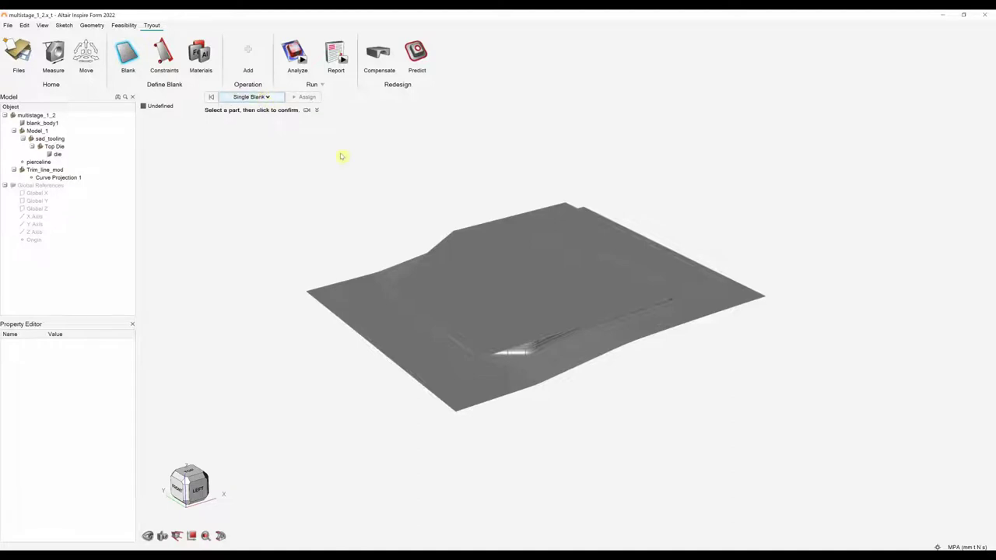
{"action": "left_click", "coordinate": [451, 247]}
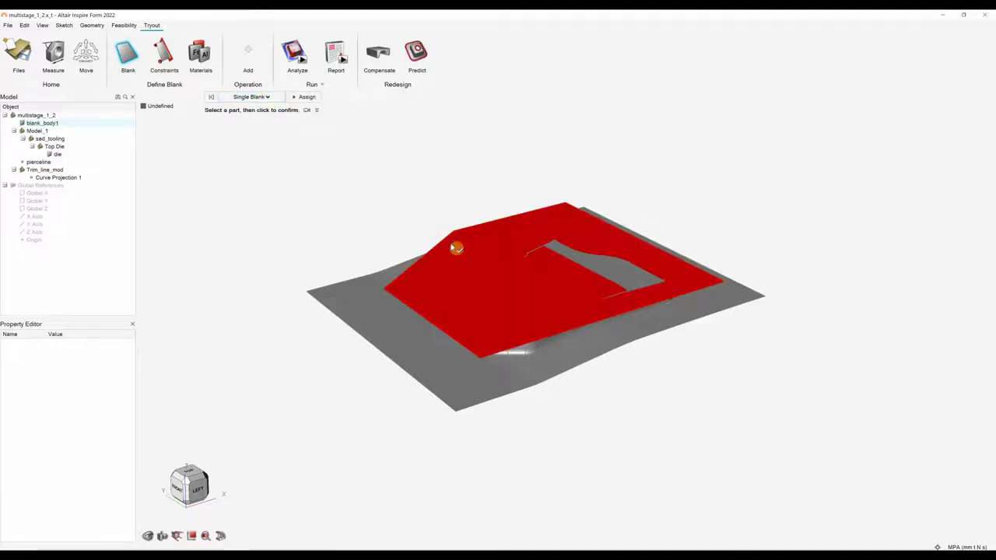
{"action": "left_click", "coordinate": [307, 98]}
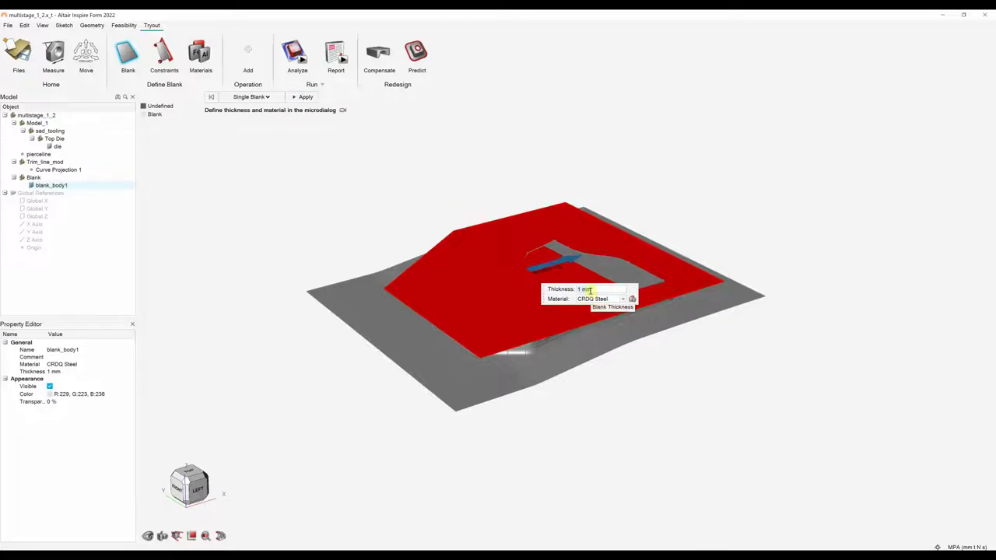
Browse the material library without assigning another material, and apply the blank definition with 1 mm thickness and CRDQ Steel.
{"action": "left_click", "coordinate": [588, 302]}
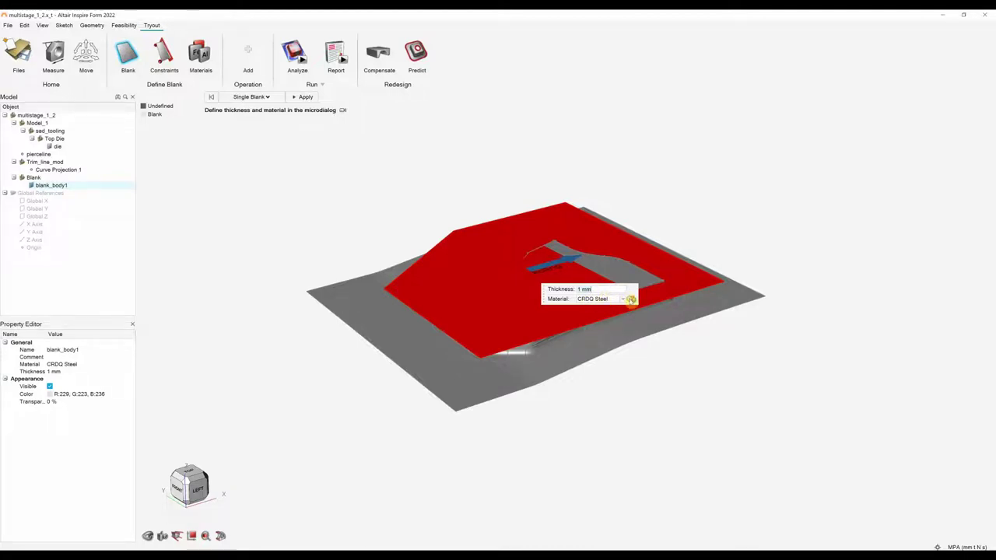
{"action": "left_click", "coordinate": [632, 300]}
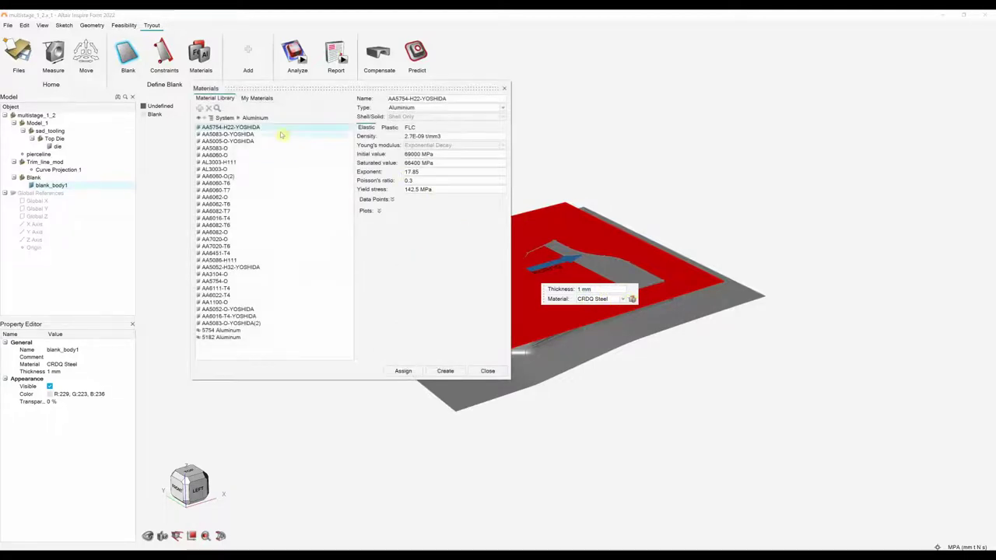
{"action": "left_click", "coordinate": [239, 117]}
{"action": "left_click", "coordinate": [244, 129]}
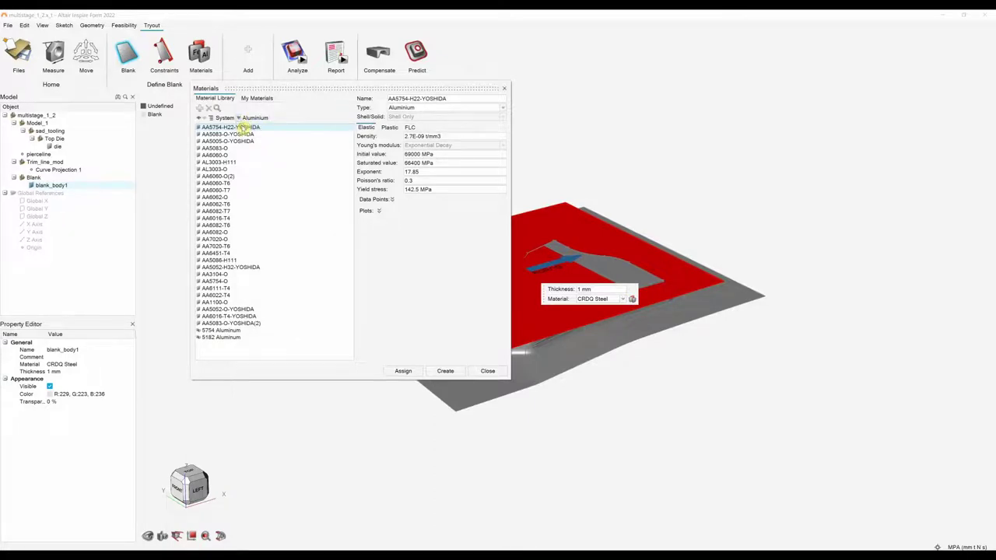
{"action": "left_click", "coordinate": [239, 117]}
{"action": "left_click", "coordinate": [246, 135]}
{"action": "left_click", "coordinate": [503, 88]}
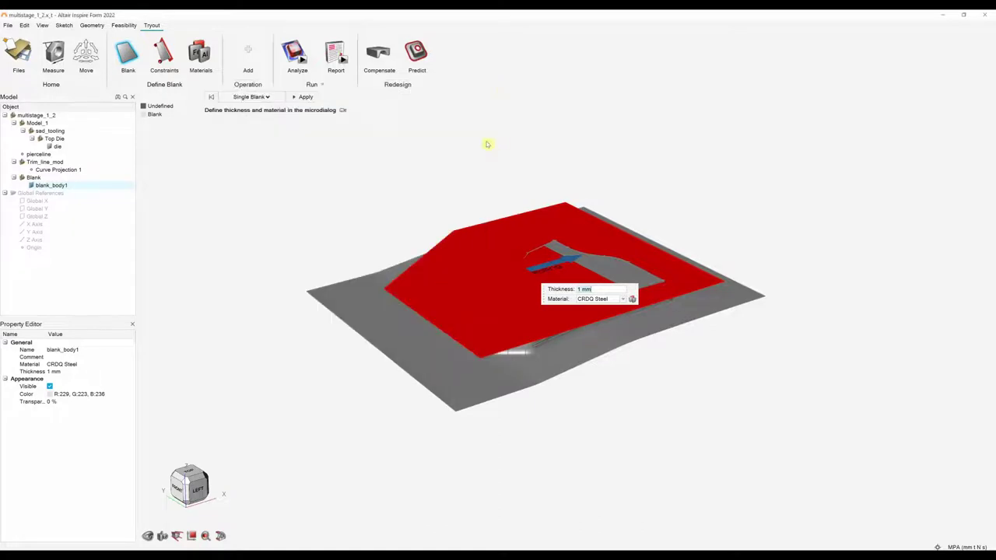
{"action": "left_click", "coordinate": [305, 97]}
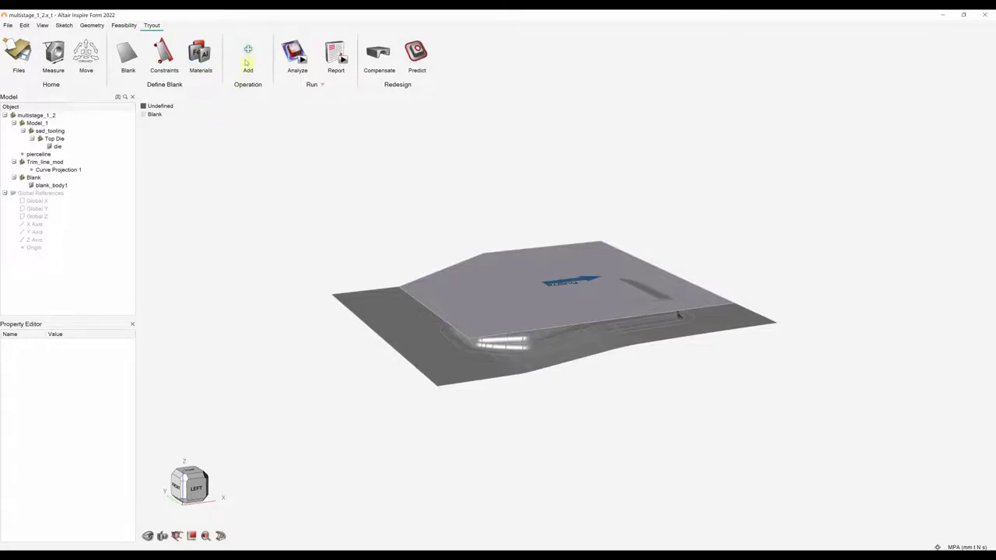
Add Single Action, Trim, Flange and Springback operations to the forming analysis, in that order.
{"action": "left_click", "coordinate": [249, 53]}
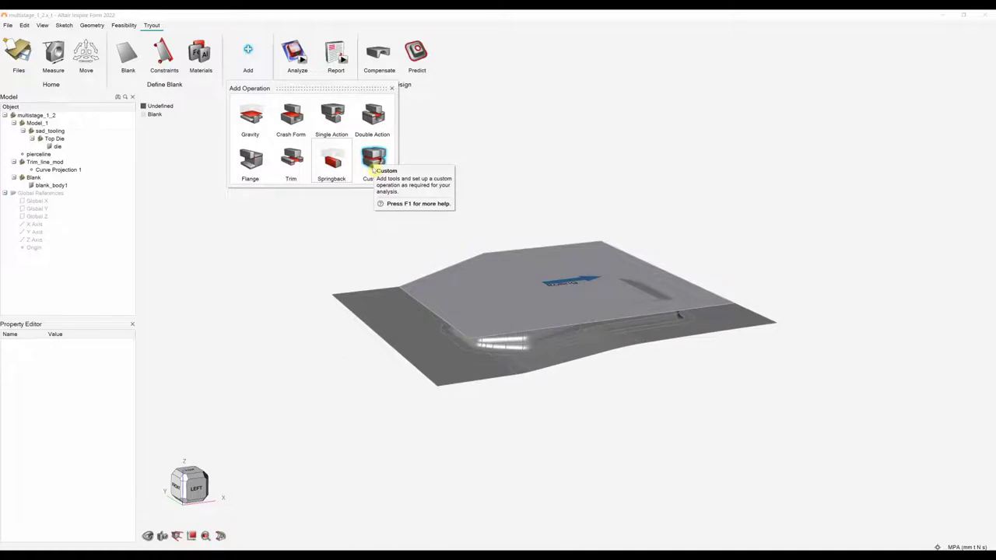
{"action": "left_click", "coordinate": [333, 117]}
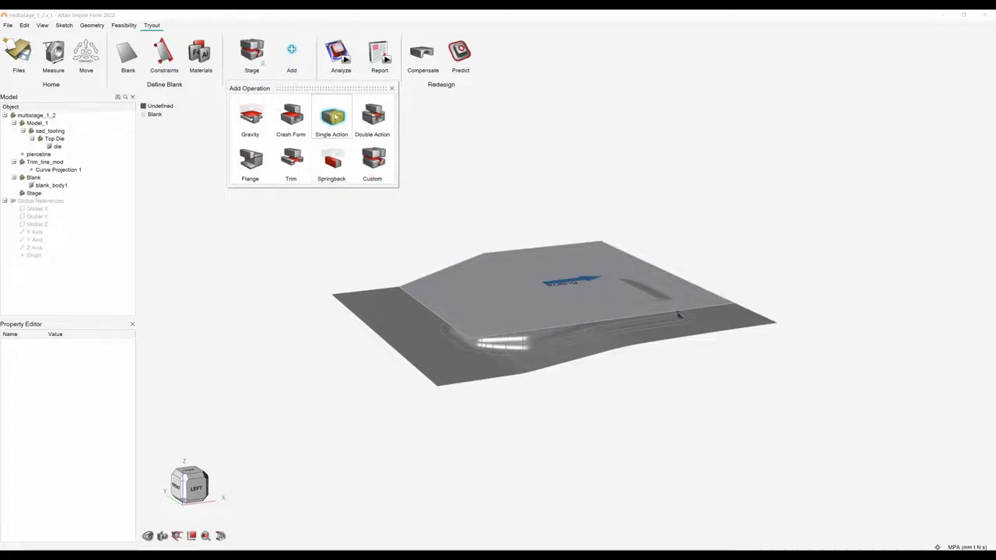
{"action": "left_click", "coordinate": [293, 162]}
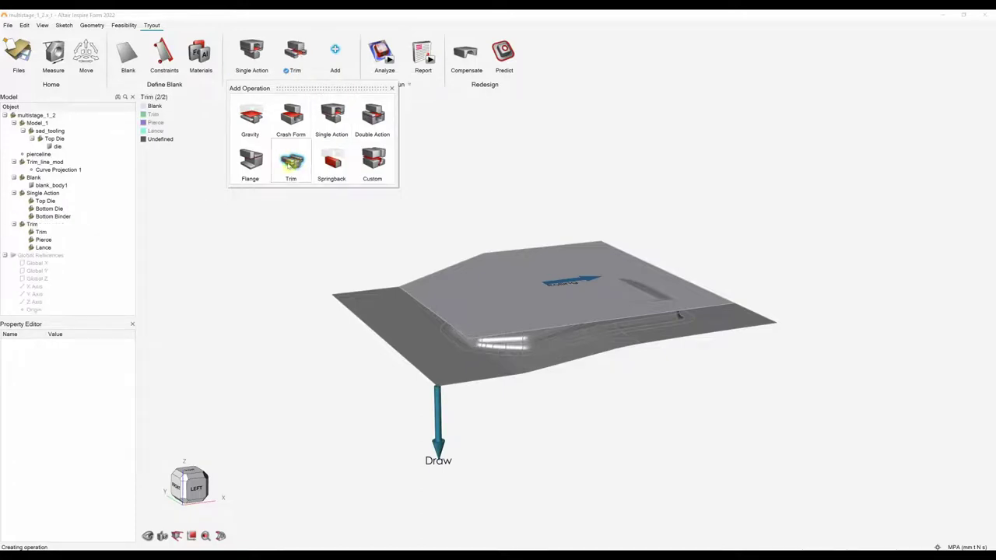
{"action": "left_click", "coordinate": [251, 161]}
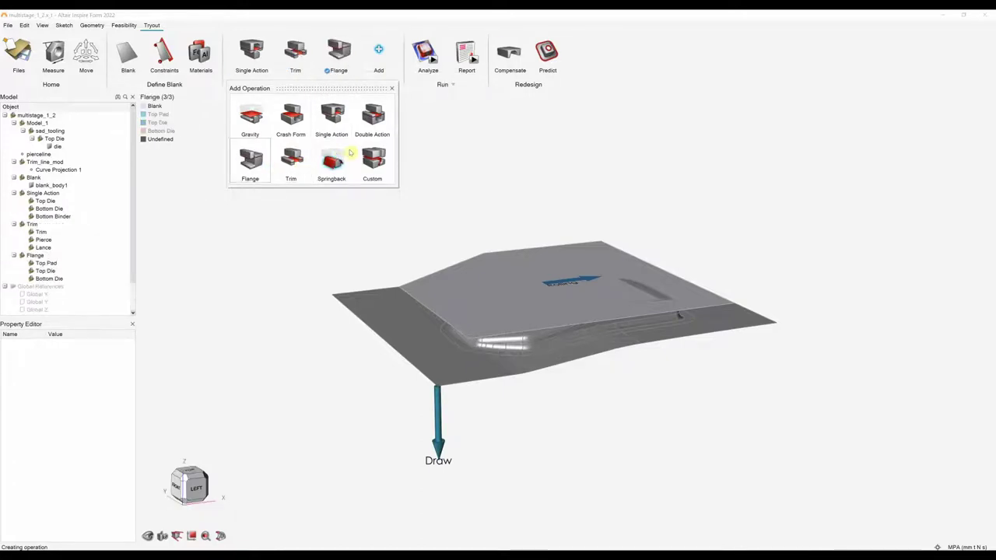
{"action": "left_click", "coordinate": [331, 161]}
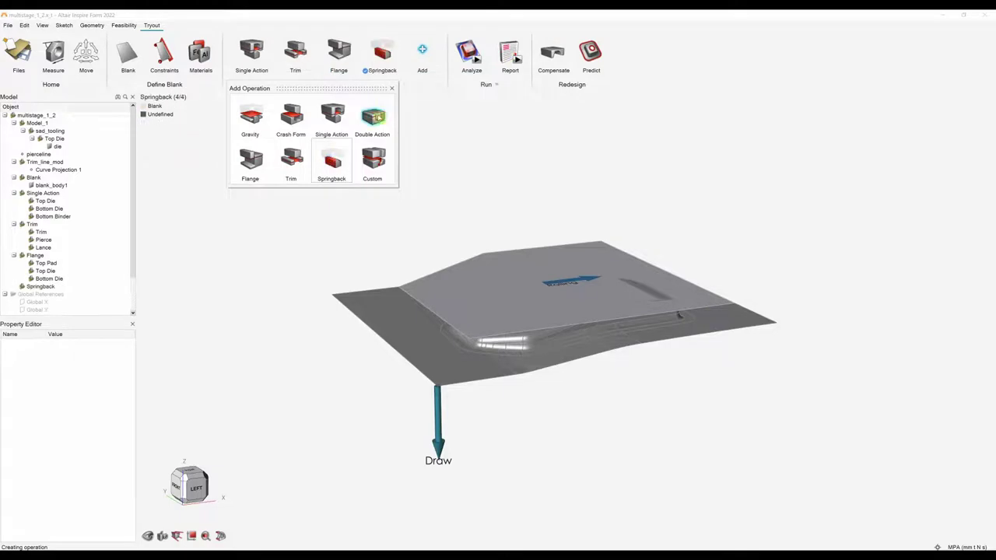
{"action": "left_click", "coordinate": [391, 89]}
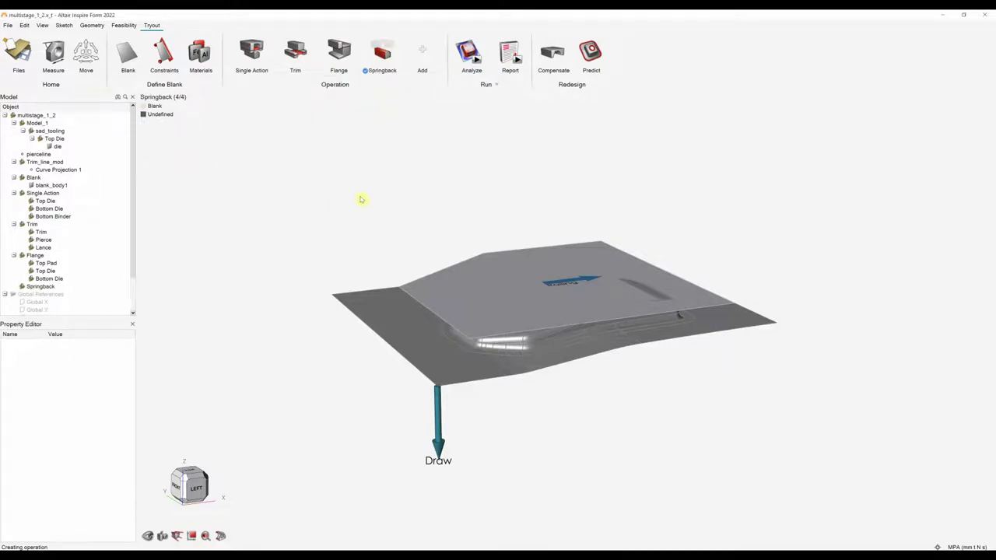
Delete the Single Action operation from the sequence and undo the deletion.
{"action": "left_click", "coordinate": [253, 51]}
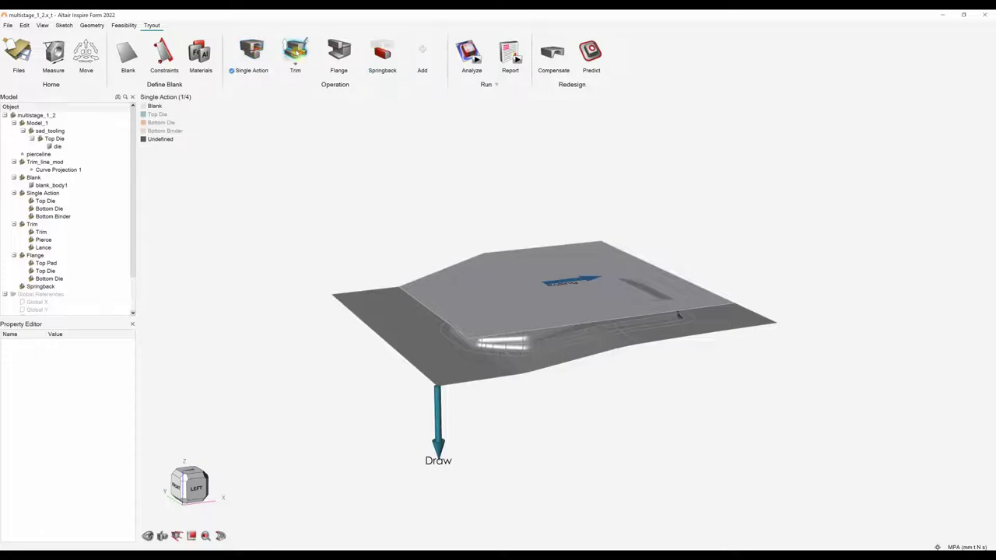
{"action": "key", "text": "Delete"}
{"action": "key", "text": "ctrl+z"}
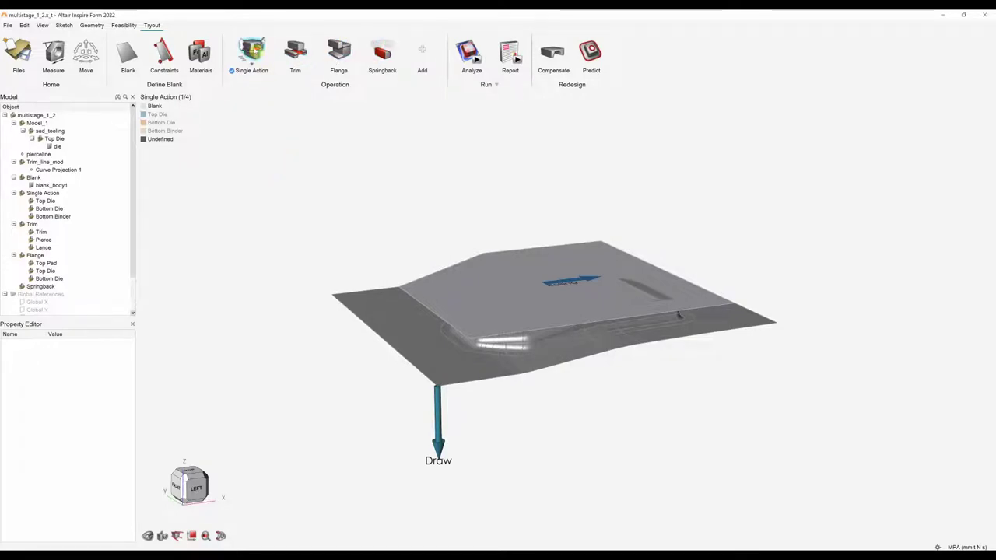
{"action": "left_click", "coordinate": [253, 51]}
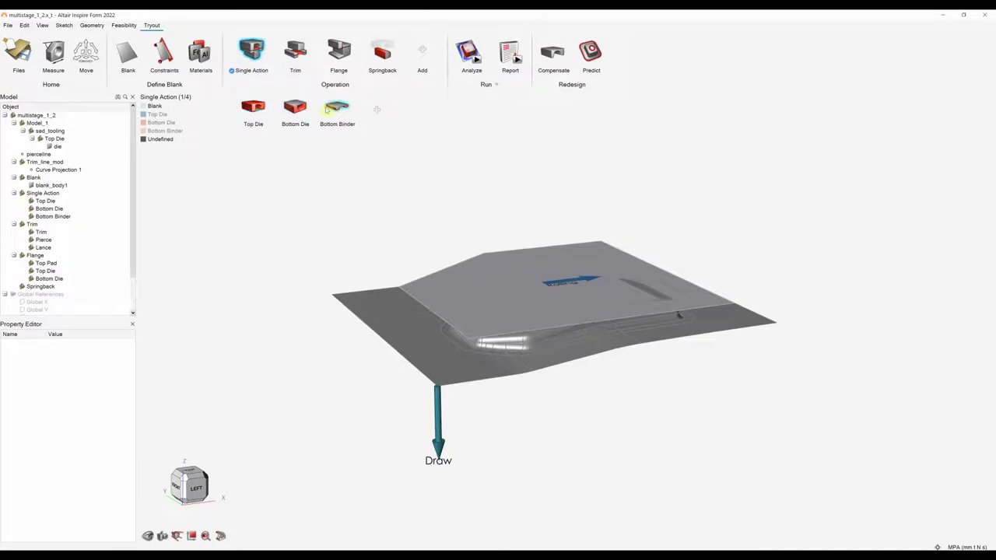
{"action": "left_click", "coordinate": [376, 112]}
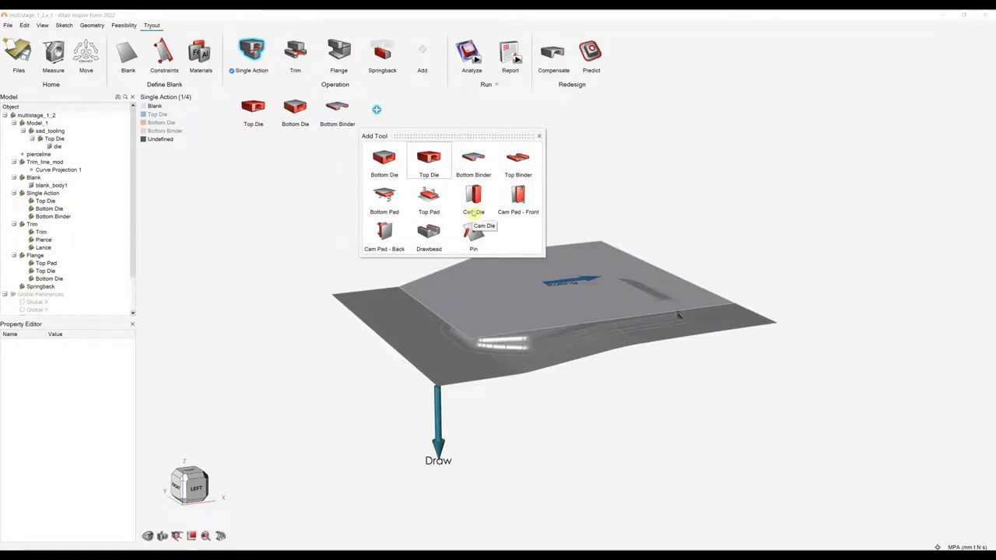
{"action": "left_click", "coordinate": [538, 138]}
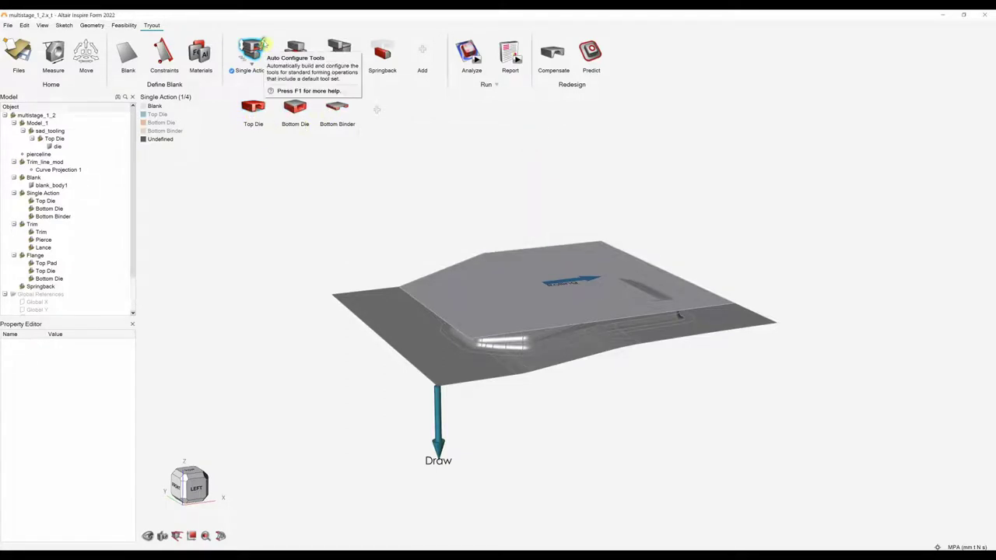
Auto-configure the Single Action operation from the die with Build Tools enabled, and isolate the top die and bottom die in turn.
{"action": "left_click", "coordinate": [263, 44]}
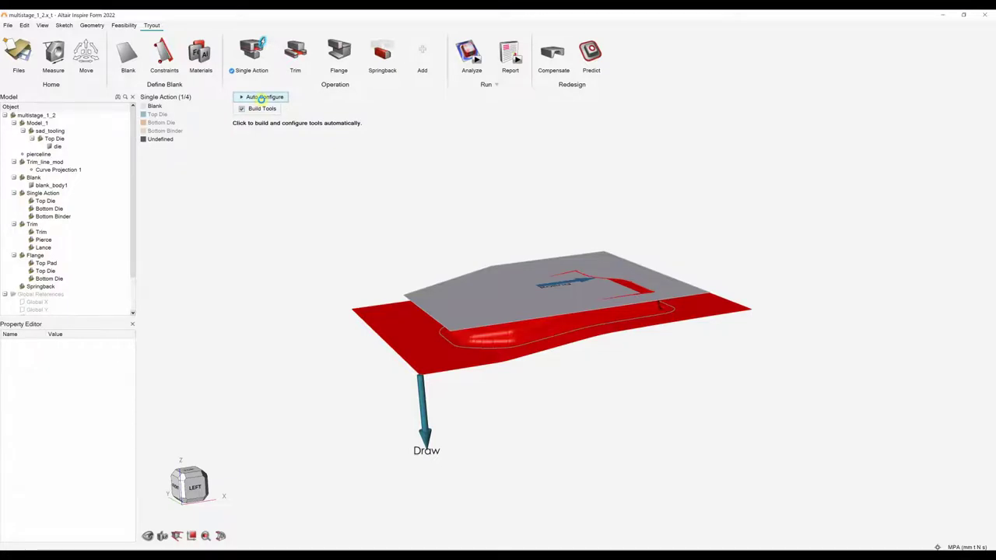
{"action": "left_click", "coordinate": [261, 98]}
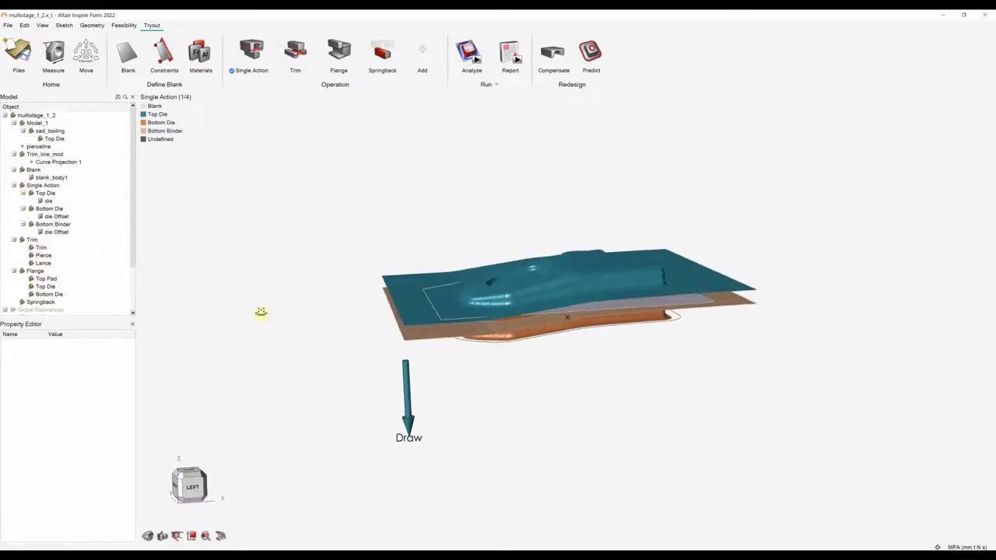
{"action": "left_click", "coordinate": [215, 115]}
{"action": "left_click", "coordinate": [217, 123]}
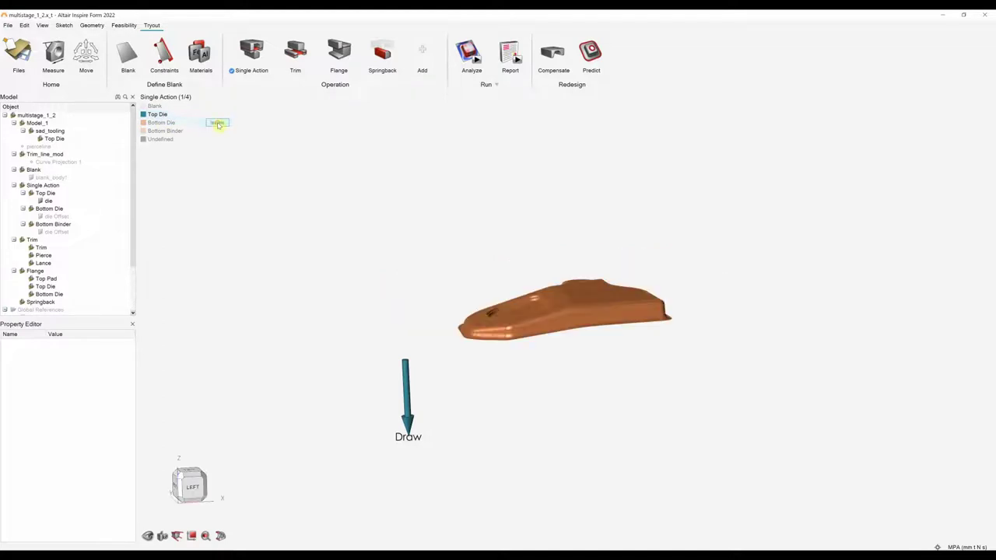
Isolate the bottom binder, restore all tools, and inspect the Single Action top die's stroke and friction settings.
{"action": "left_click", "coordinate": [217, 132]}
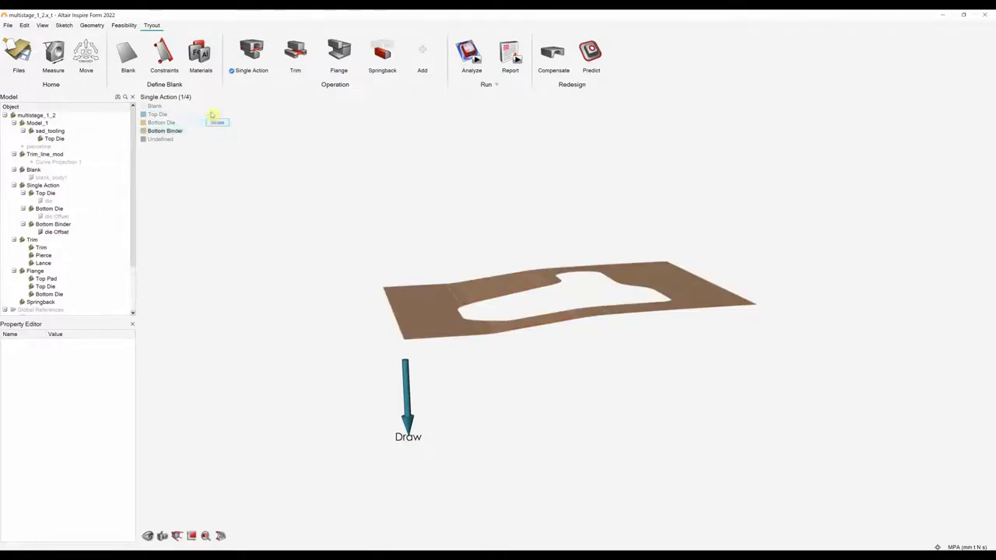
{"action": "left_click", "coordinate": [217, 131]}
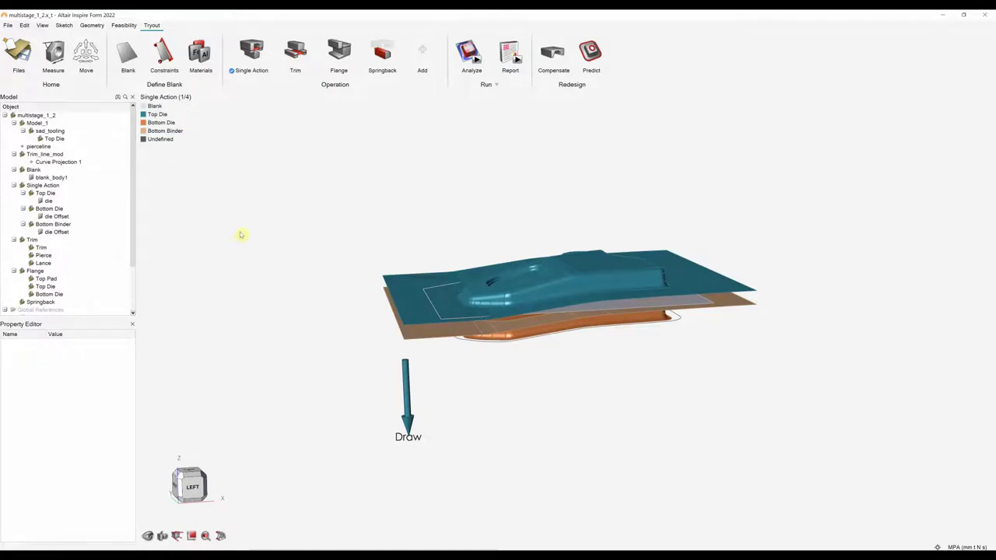
{"action": "left_click", "coordinate": [251, 50]}
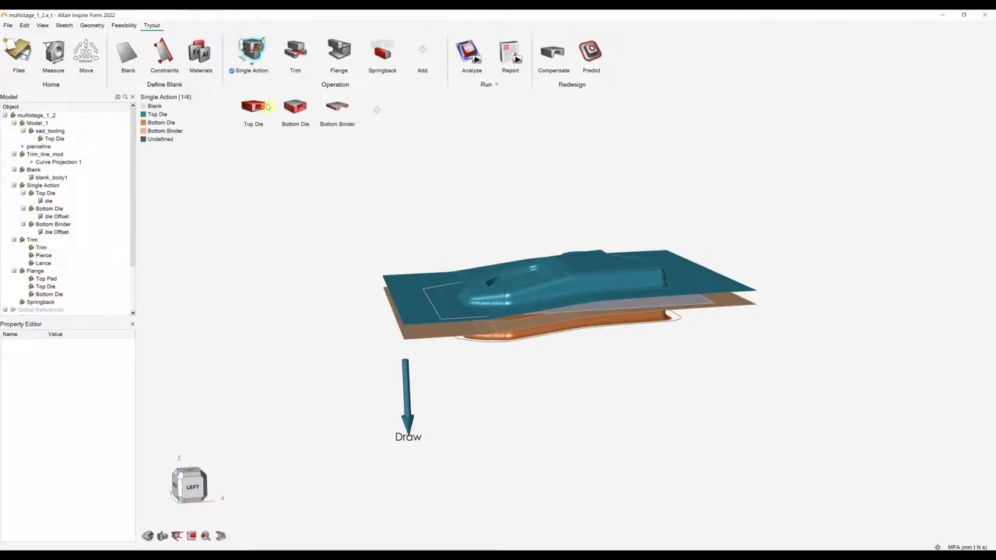
{"action": "left_click", "coordinate": [253, 108]}
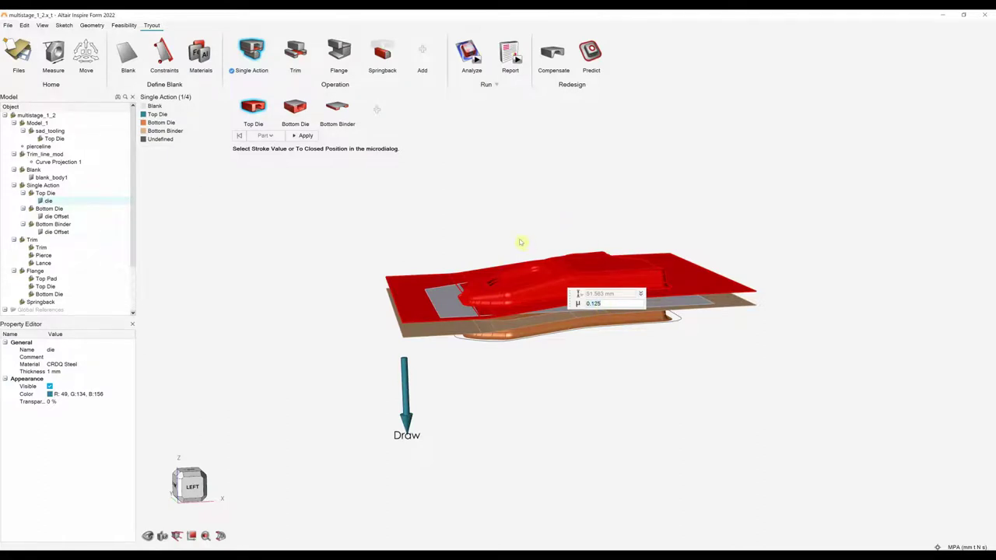
{"action": "left_click", "coordinate": [482, 193]}
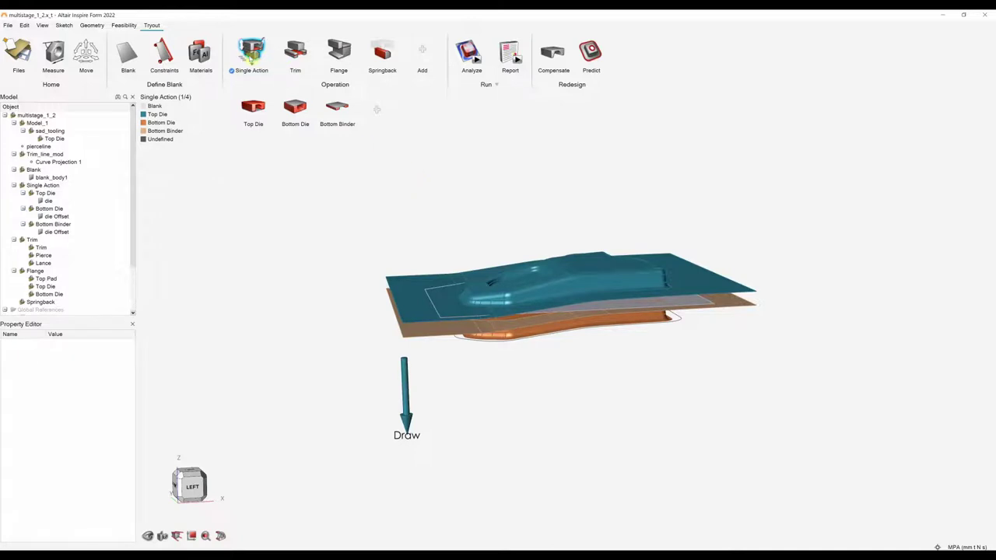
Play the Single Action tool motion in the left view, stop it, and return to an angled view.
{"action": "left_click", "coordinate": [247, 54]}
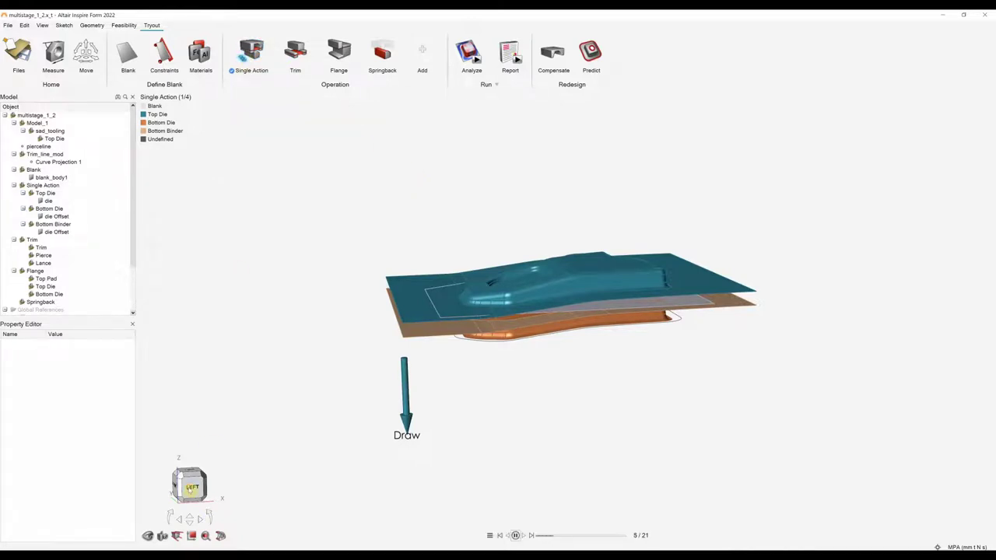
{"action": "left_click", "coordinate": [191, 485]}
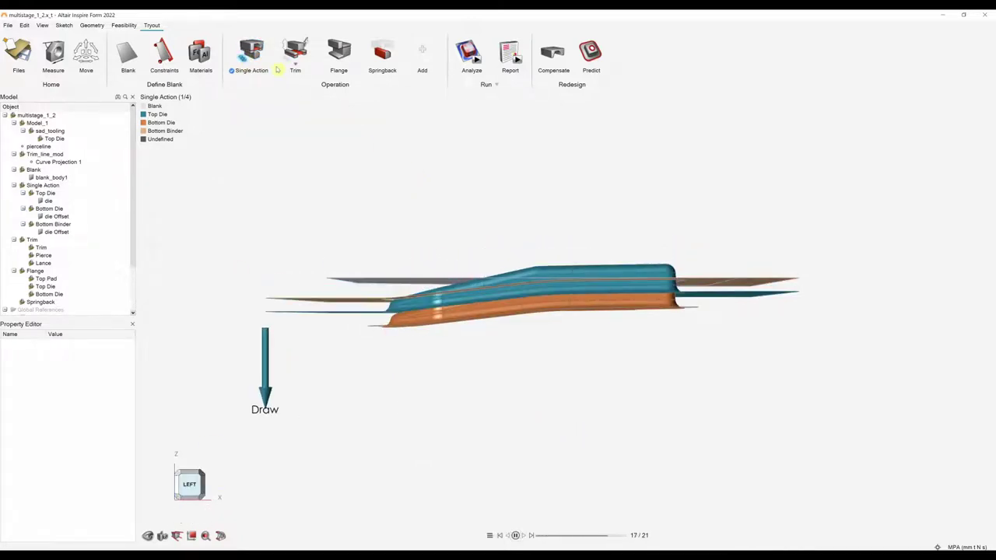
{"action": "left_click", "coordinate": [243, 54]}
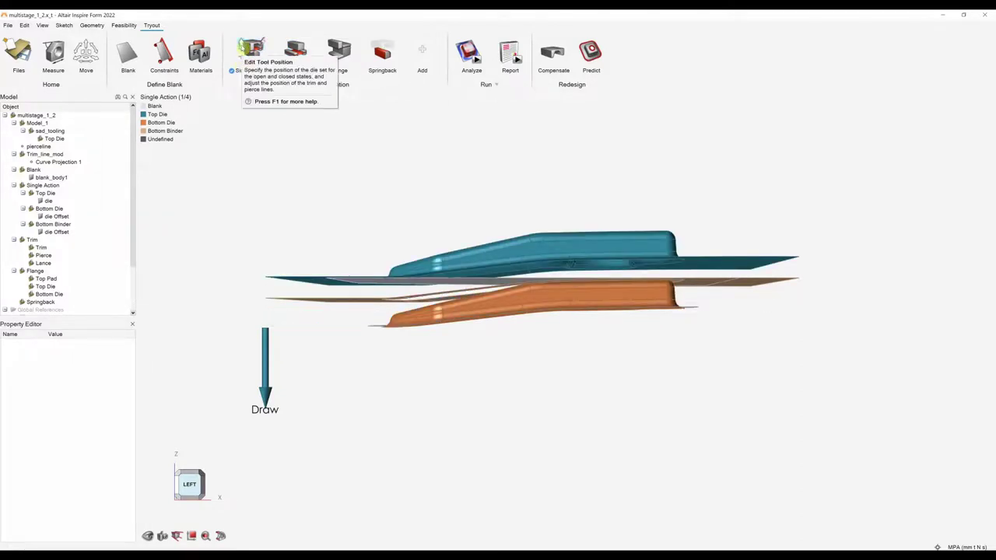
{"action": "mouse_move", "coordinate": [493, 207]}
{"action": "right_mouse_down"}
{"action": "mouse_move", "coordinate": [499, 190]}
{"action": "mouse_move", "coordinate": [464, 195]}
{"action": "right_mouse_up"}
{"action": "right_click_drag", "start_coordinate": [385, 164], "coordinate": [399, 170]}
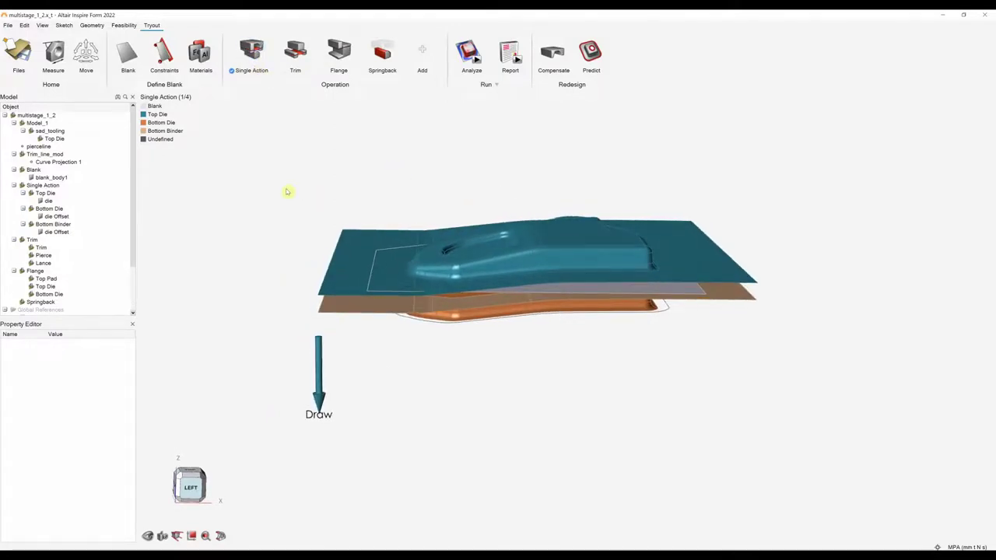
Hide the blank in the Trim operation and assign the outer closed curve as the trim line.
{"action": "left_click", "coordinate": [295, 51]}
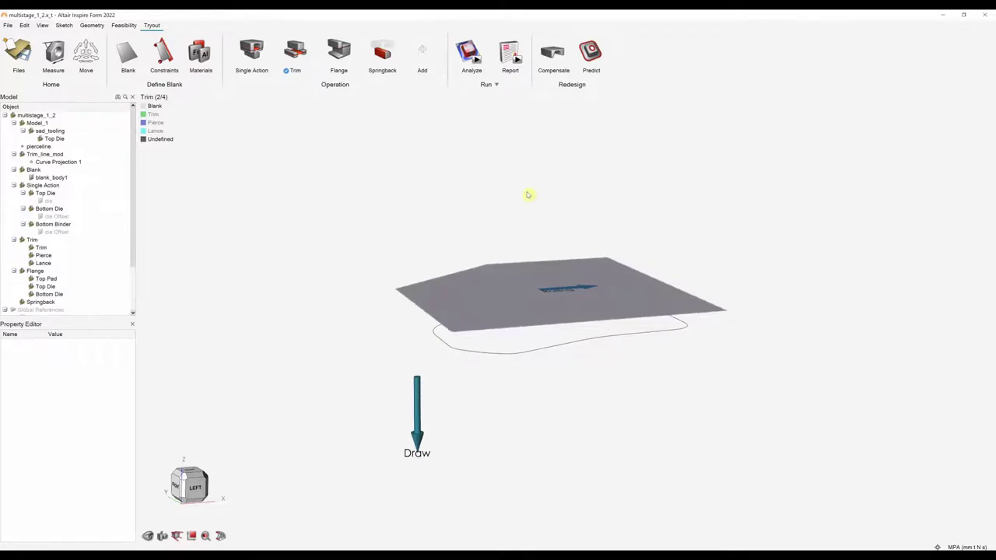
{"action": "left_click", "coordinate": [150, 109]}
{"action": "right_click_drag", "start_coordinate": [708, 292], "coordinate": [495, 235]}
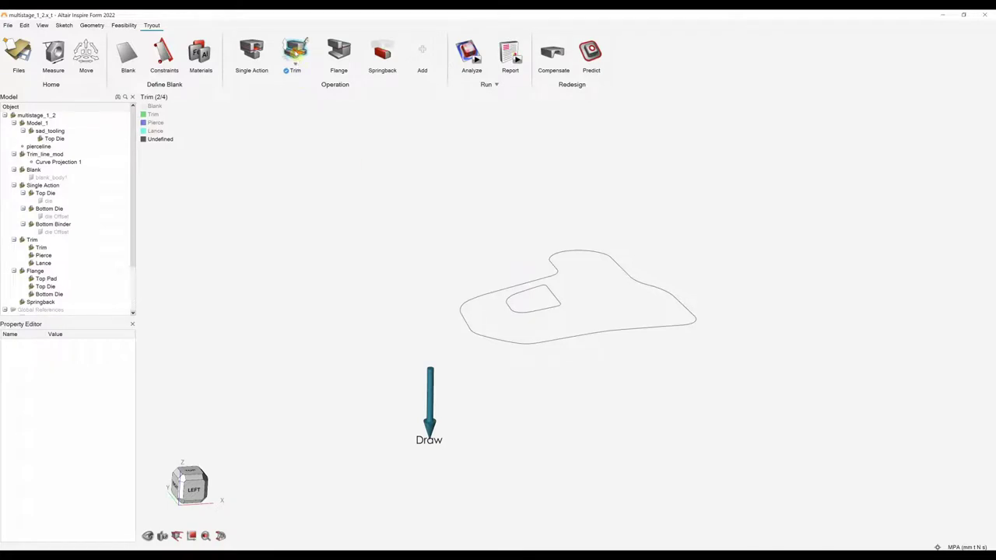
{"action": "left_click", "coordinate": [295, 52]}
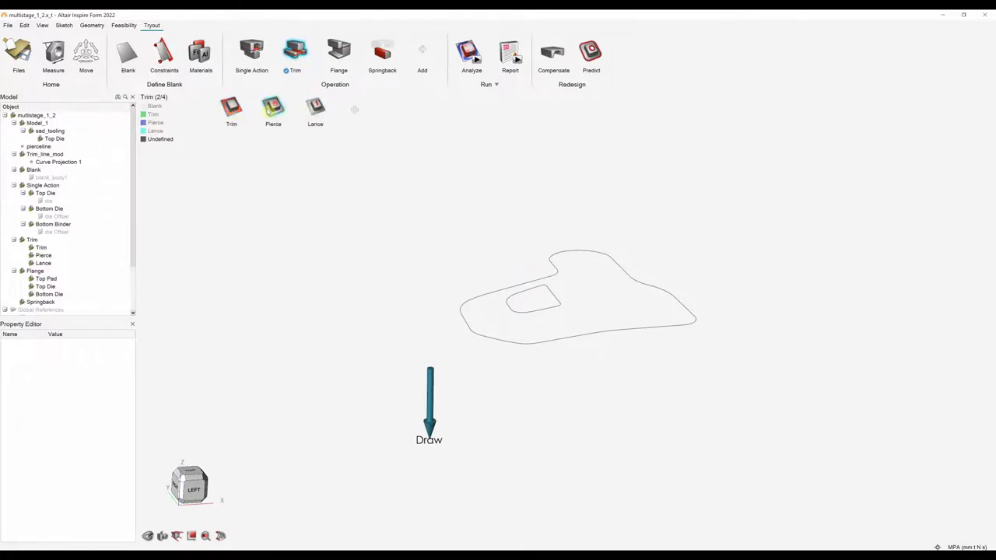
{"action": "left_click", "coordinate": [231, 108]}
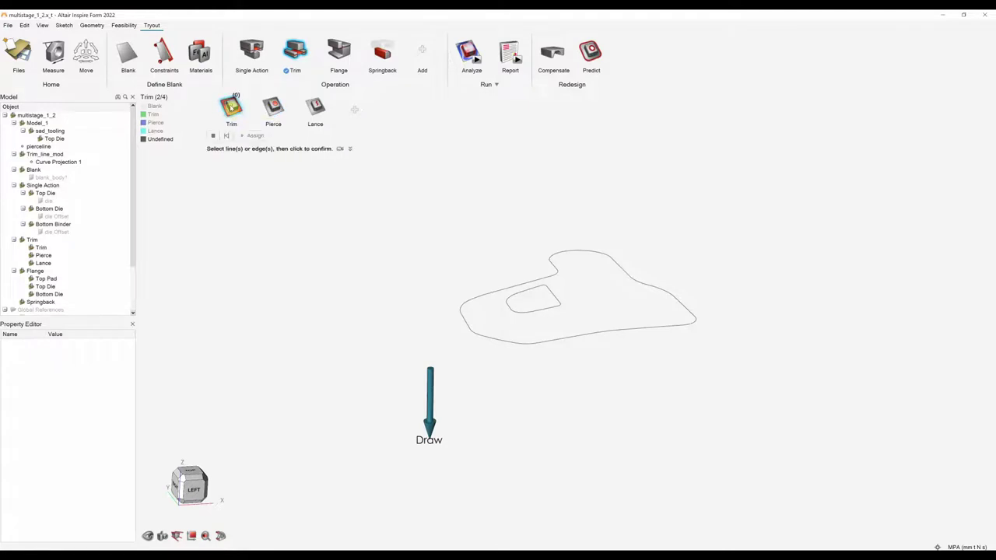
{"action": "left_click", "coordinate": [506, 345]}
{"action": "left_click", "coordinate": [251, 135]}
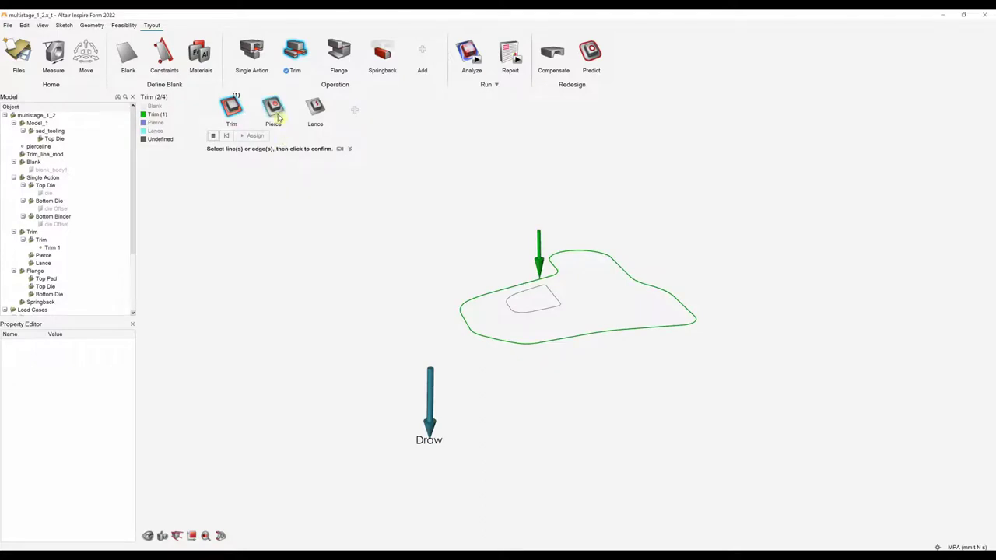
Assign the small inner closed curve as the pierce line of the Trim operation.
{"action": "left_click", "coordinate": [274, 111]}
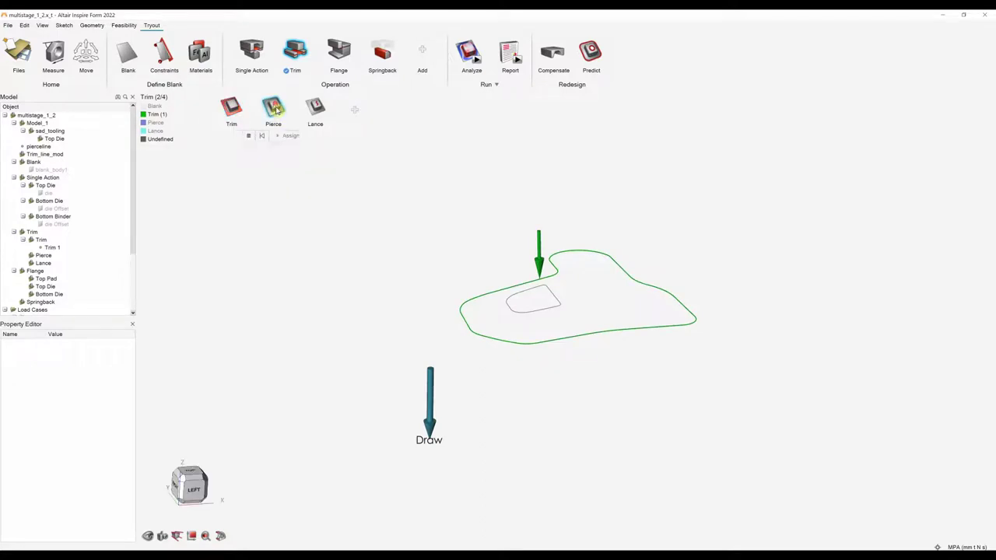
{"action": "left_click", "coordinate": [534, 313]}
{"action": "left_click", "coordinate": [290, 135]}
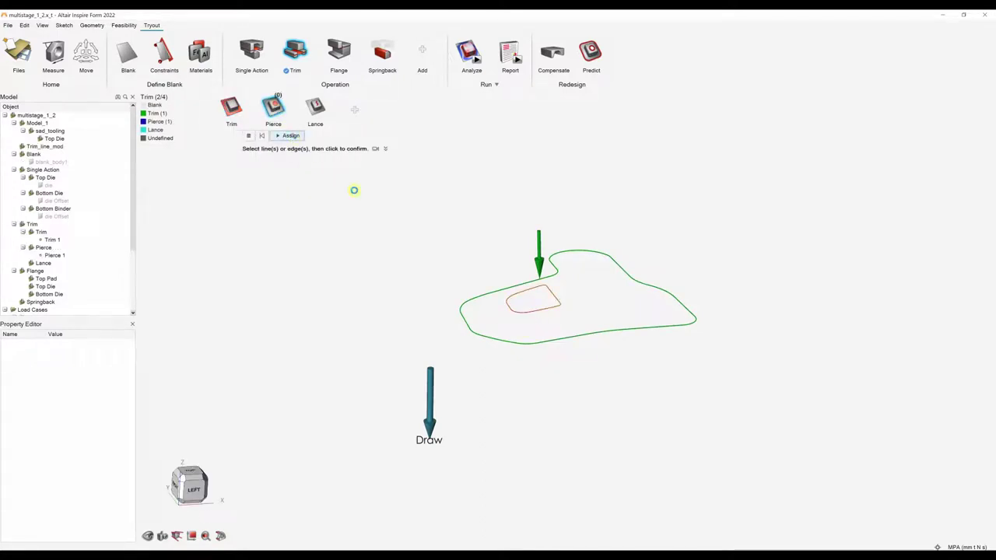
{"action": "left_click", "coordinate": [337, 204]}
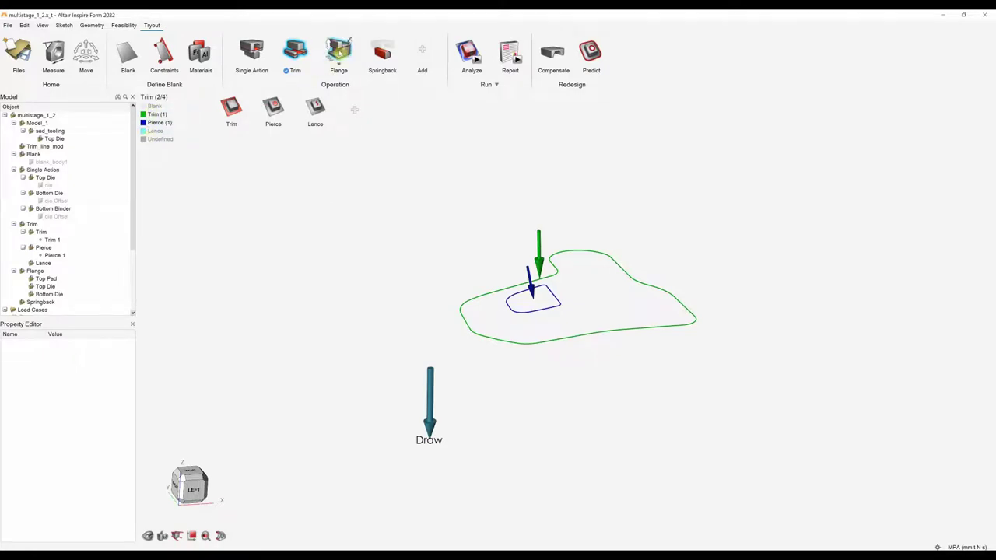
Create the Flange operation's bottom die as a 1.2 mm offset of the flange die part, with friction 0.125.
{"action": "left_click", "coordinate": [339, 51]}
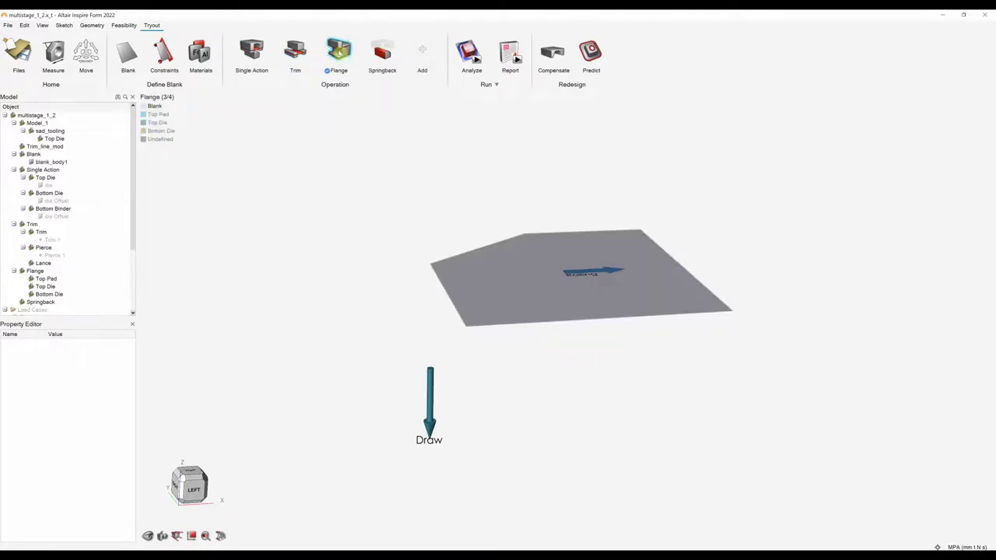
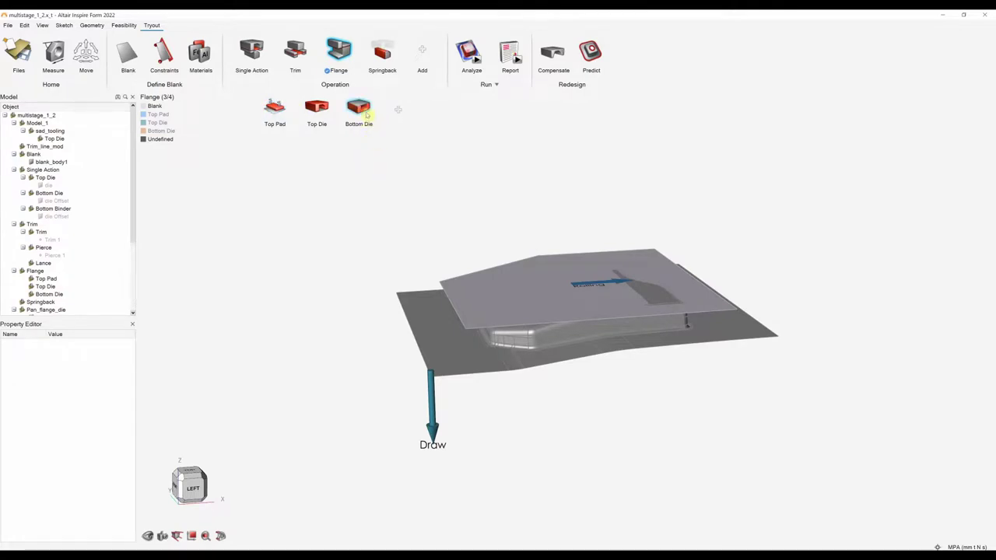
{"action": "left_click", "coordinate": [361, 108]}
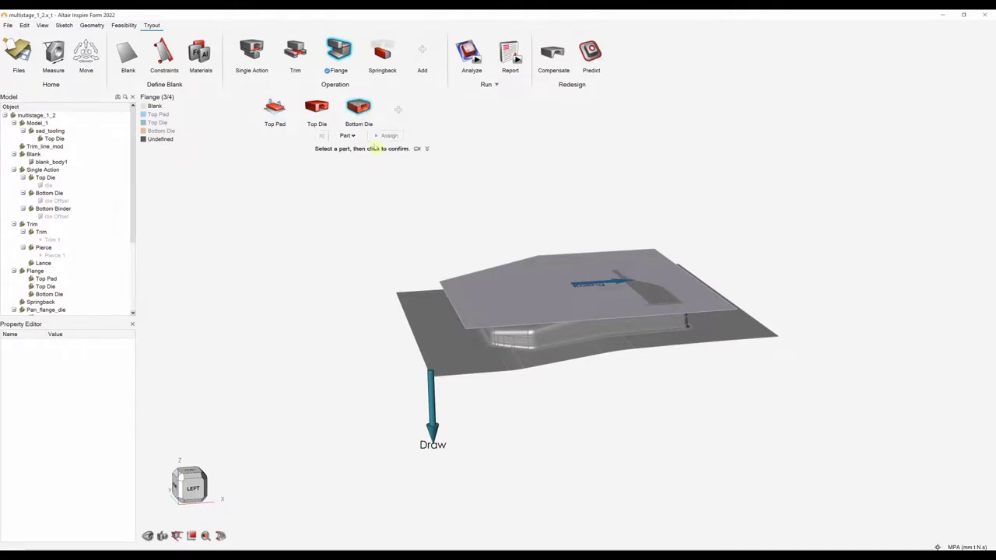
{"action": "left_click", "coordinate": [434, 336]}
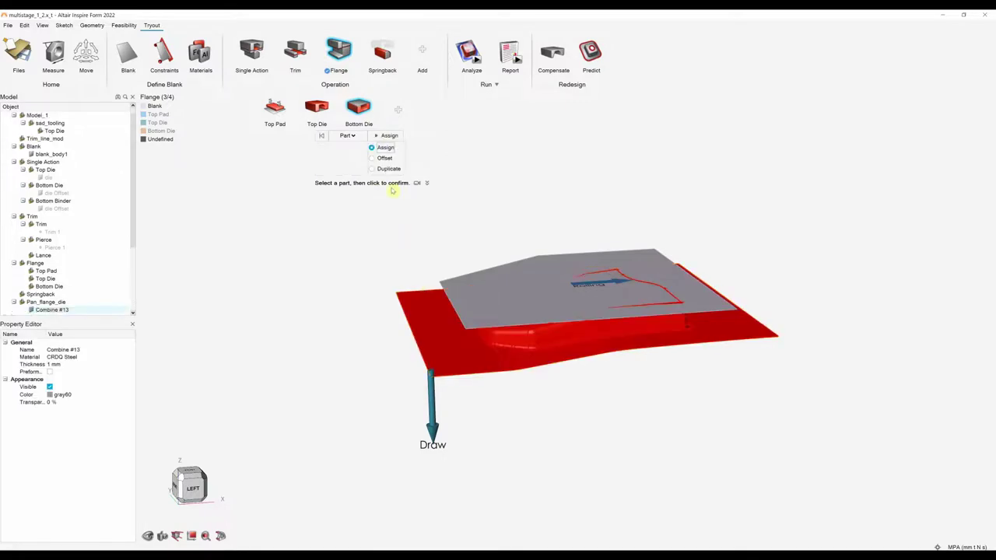
{"action": "left_click", "coordinate": [384, 158]}
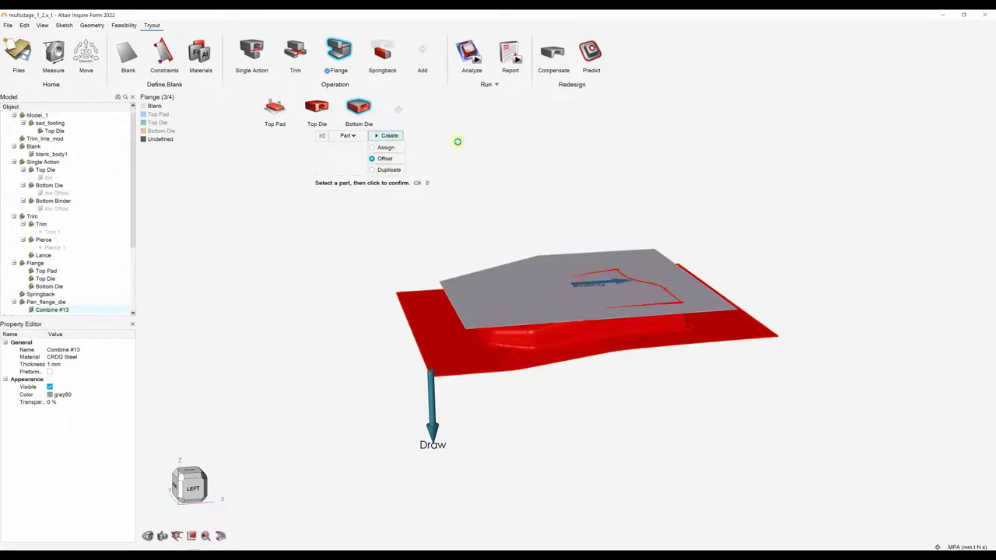
{"action": "left_click", "coordinate": [458, 142]}
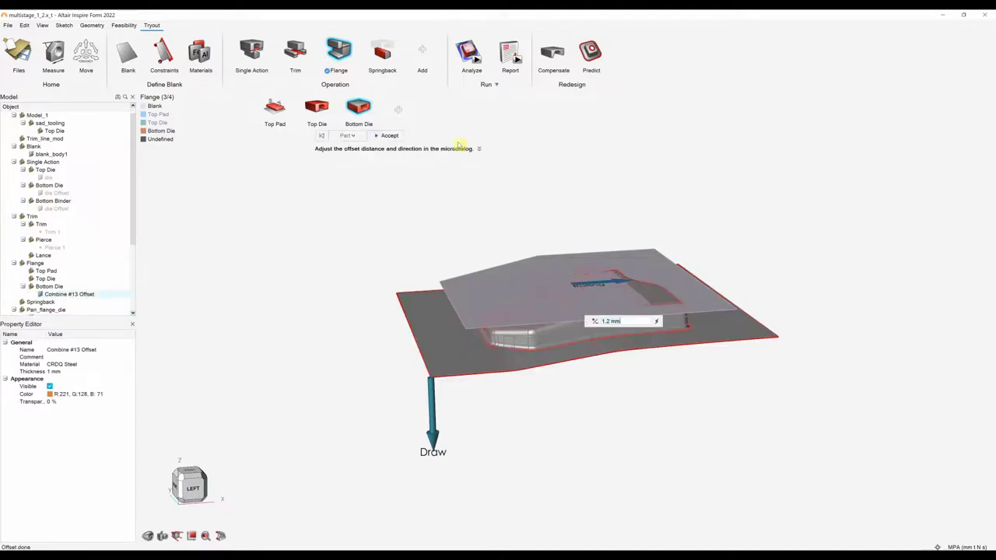
{"action": "left_click", "coordinate": [388, 136]}
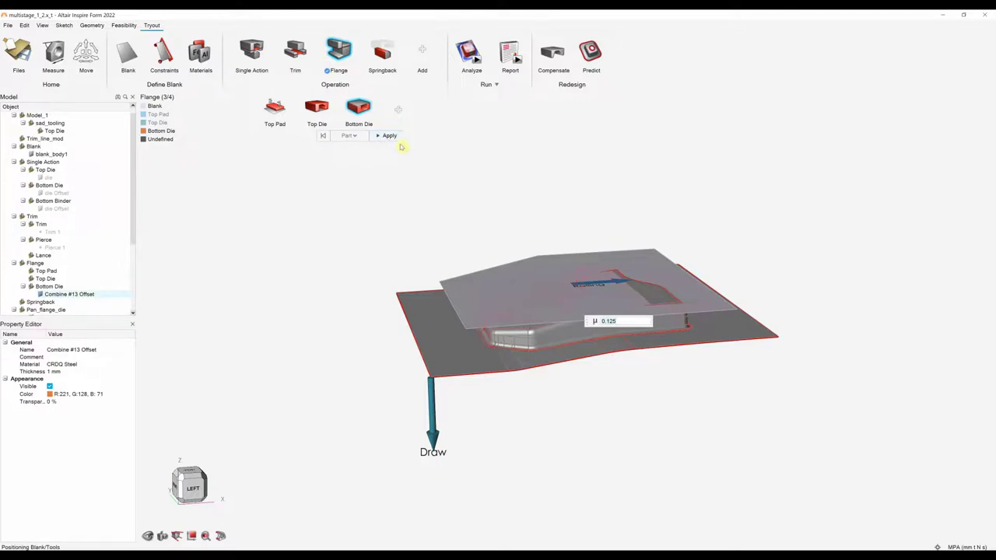
{"action": "left_click", "coordinate": [389, 135]}
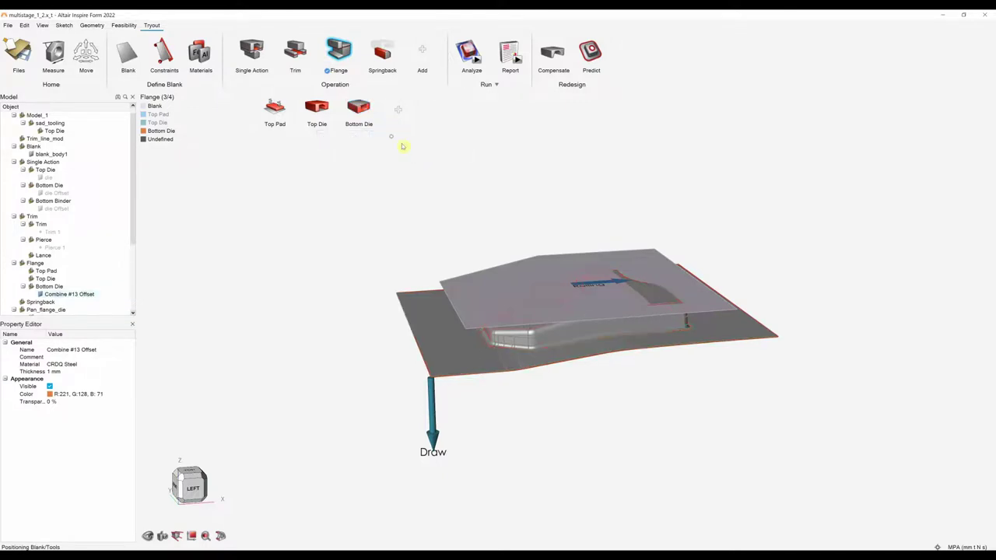
Assign the original flange die part directly as the Flange operation's top die with friction 0.125.
{"action": "left_click", "coordinate": [317, 109]}
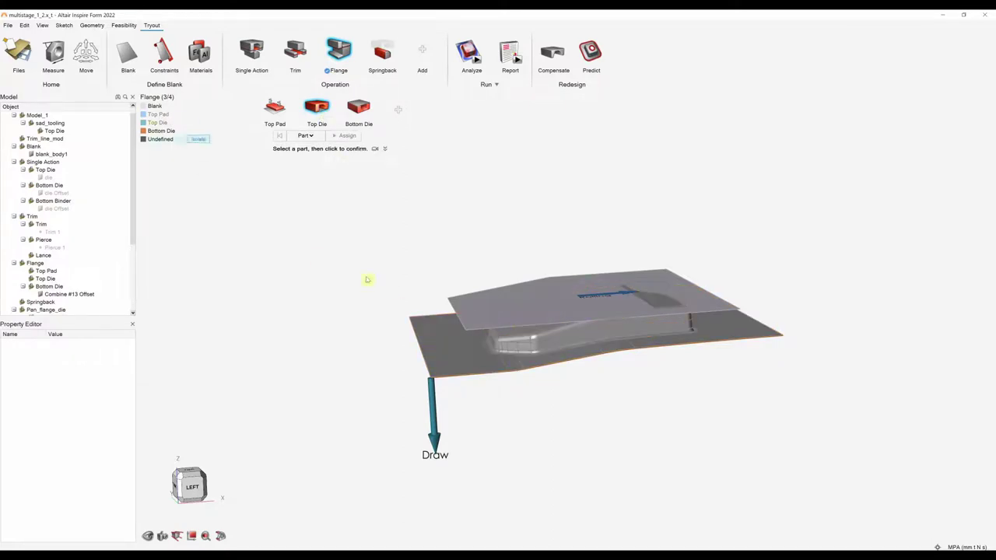
{"action": "left_click", "coordinate": [548, 342]}
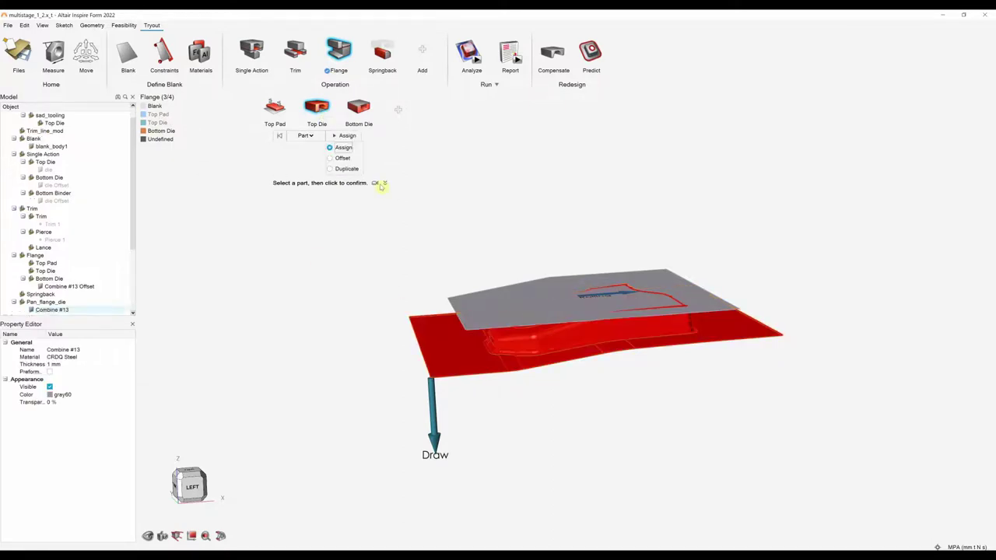
{"action": "left_click", "coordinate": [350, 136]}
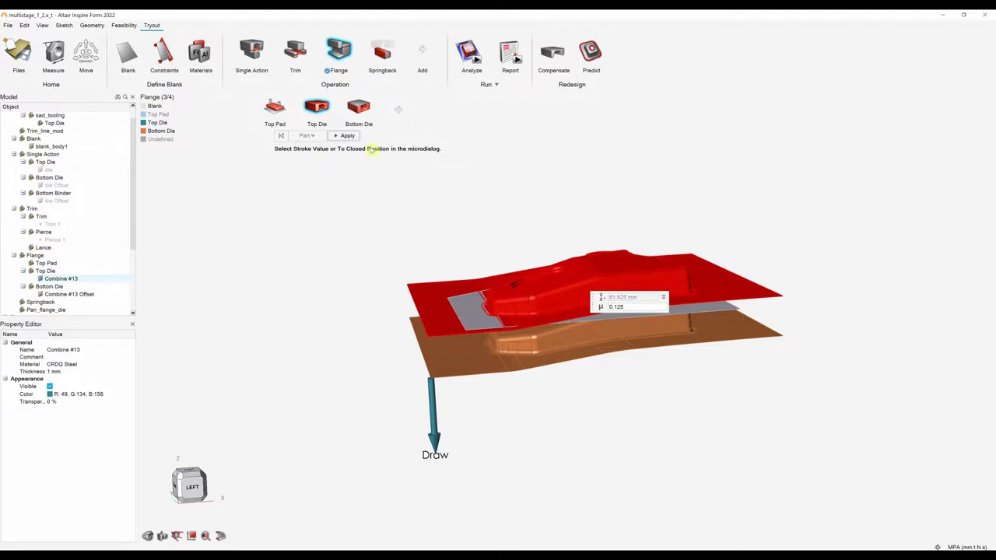
{"action": "left_click", "coordinate": [345, 135]}
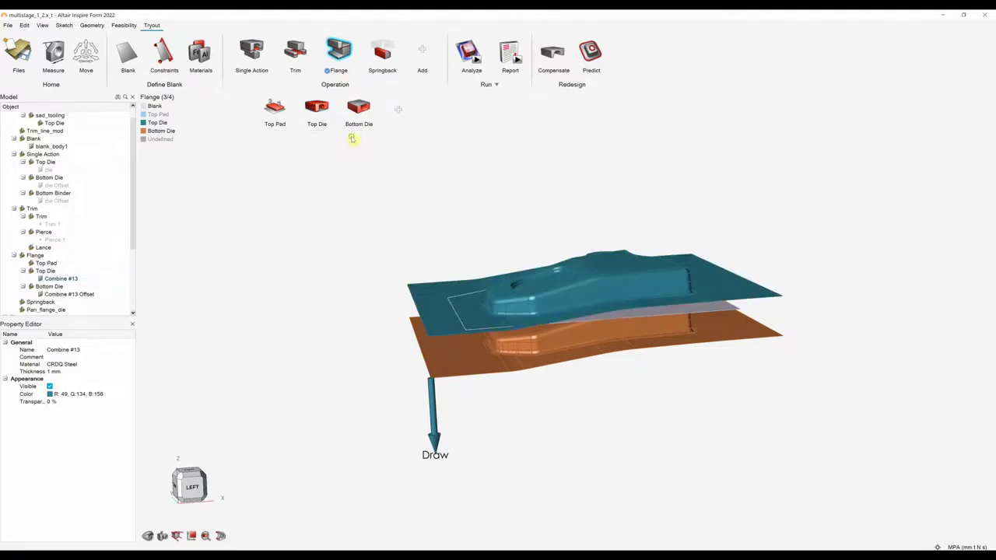
Create the Flange top pad by offsetting the top die's upper surfaces, and accept its 2.18116E+05 N forces and 0.125 friction.
{"action": "left_click", "coordinate": [275, 107]}
{"action": "left_click", "coordinate": [287, 135]}
{"action": "left_click", "coordinate": [280, 158]}
{"action": "right_click_drag", "start_coordinate": [640, 173], "coordinate": [643, 225]}
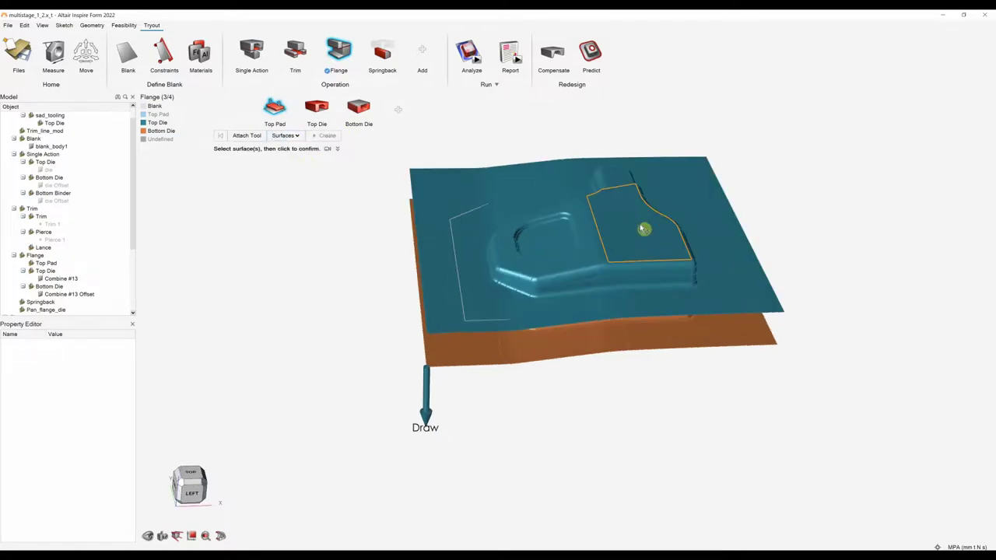
{"action": "left_click", "coordinate": [641, 226]}
{"action": "left_click", "coordinate": [590, 259]}
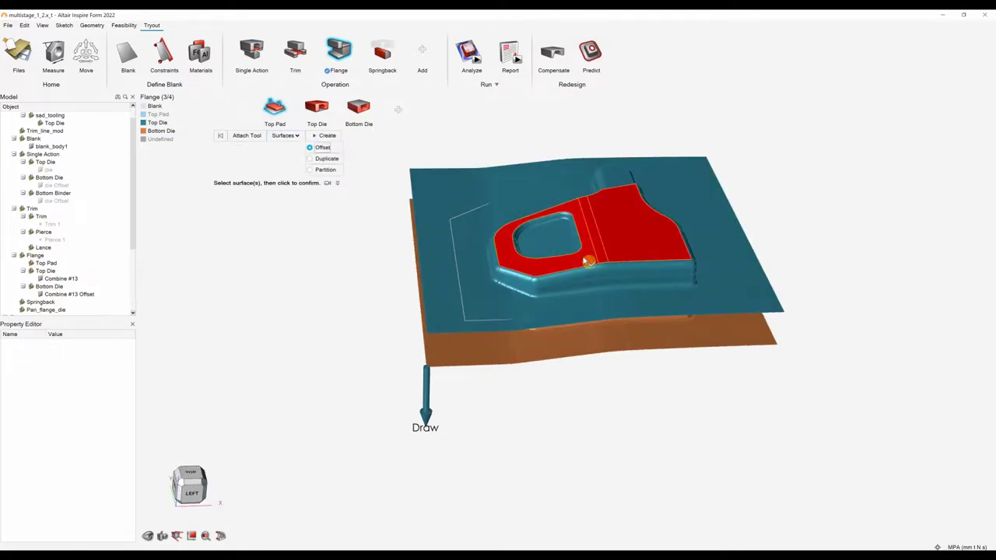
{"action": "right_click_drag", "start_coordinate": [373, 285], "coordinate": [356, 241]}
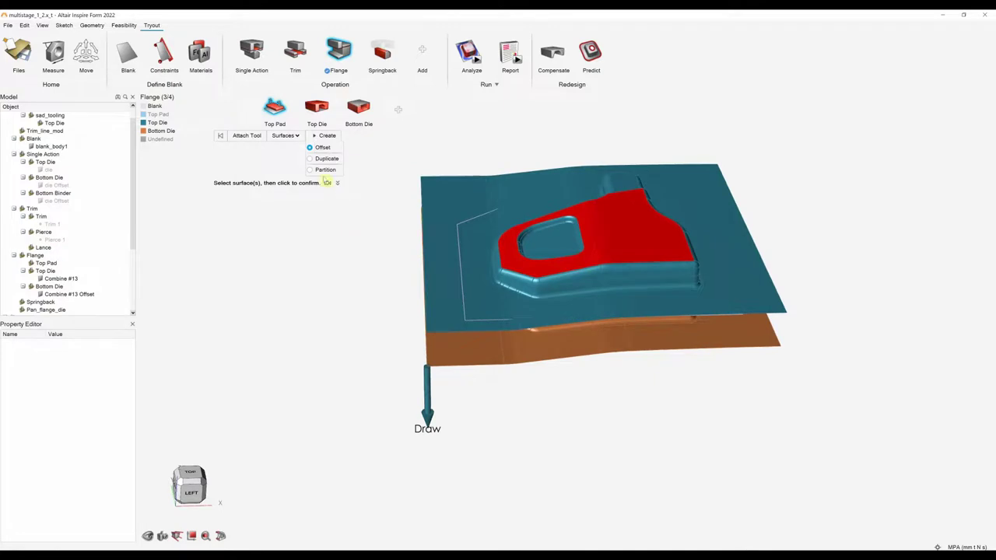
{"action": "left_click", "coordinate": [327, 136]}
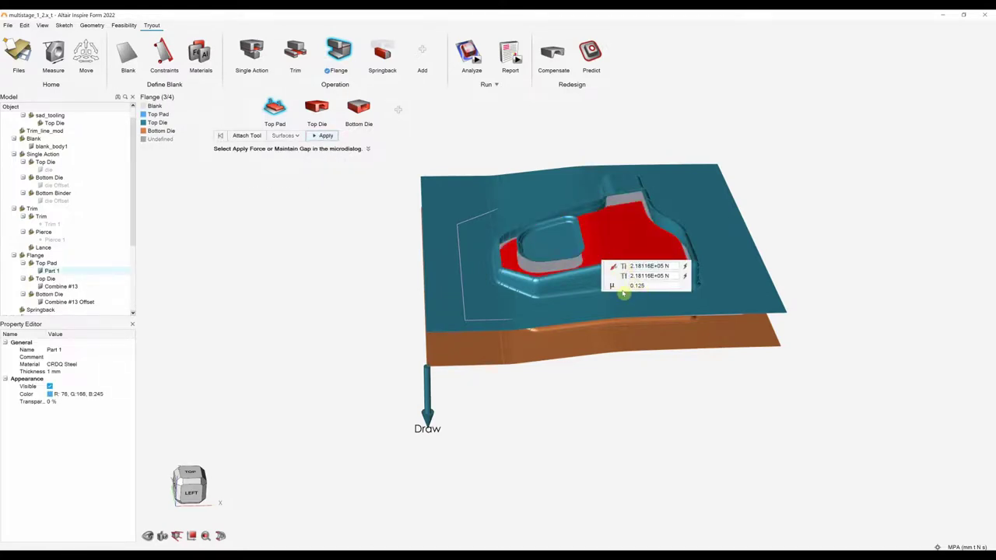
{"action": "left_click", "coordinate": [325, 136]}
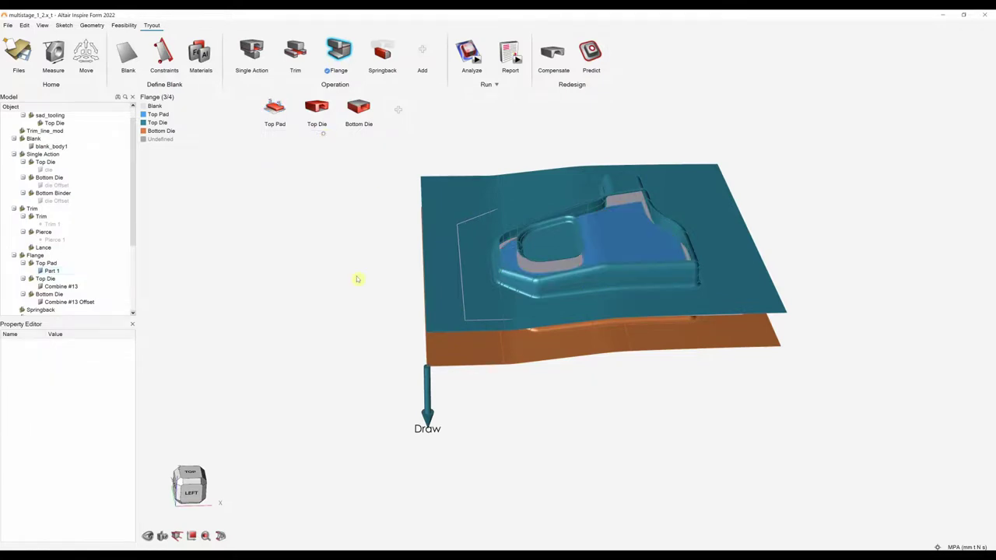
{"action": "right_click_drag", "start_coordinate": [333, 283], "coordinate": [646, 435]}
{"action": "right_click_drag", "start_coordinate": [257, 436], "coordinate": [335, 88]}
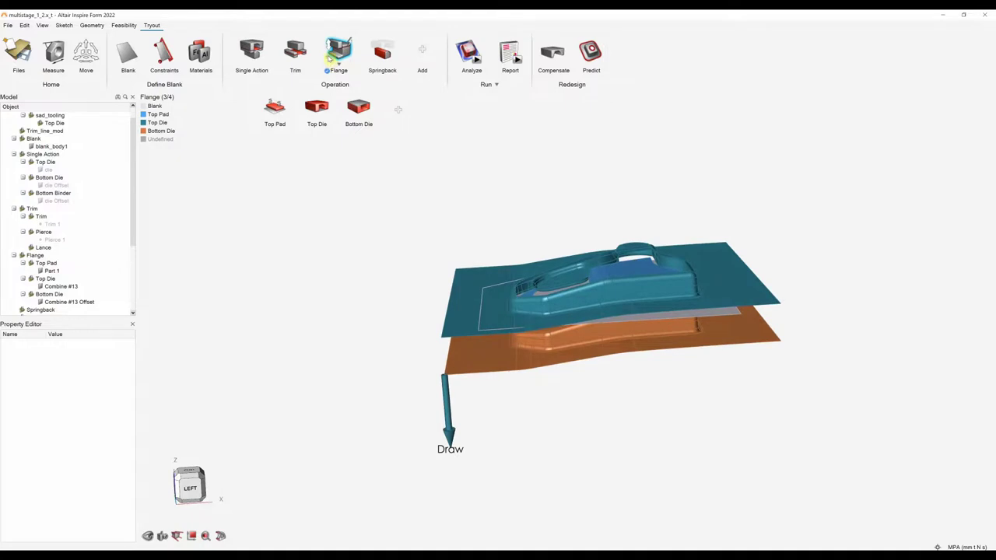
Preview the Flange tooling's motion from the left side, and switch to the Springback operation.
{"action": "left_click", "coordinate": [190, 484]}
{"action": "right_click_drag", "start_coordinate": [190, 484], "coordinate": [656, 429]}
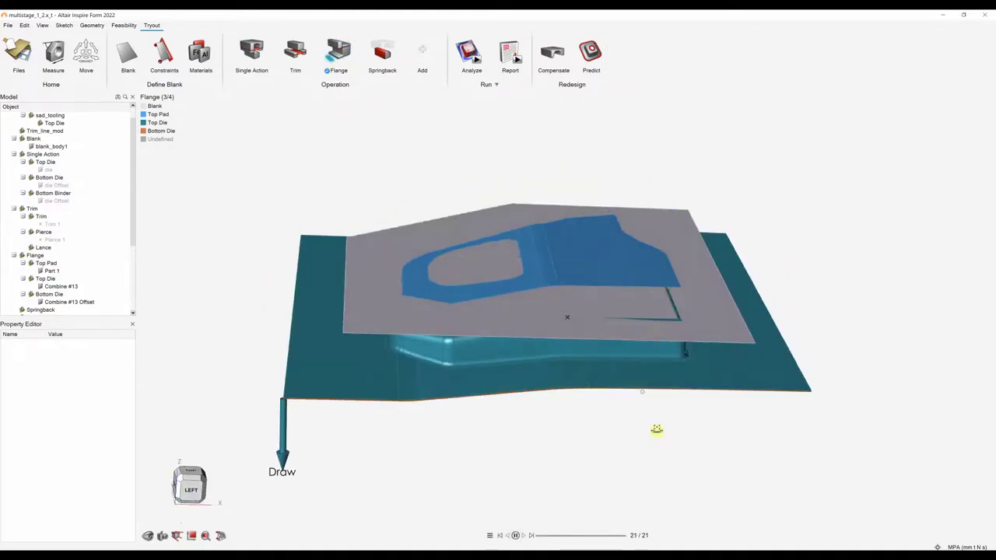
{"action": "right_click_drag", "start_coordinate": [531, 147], "coordinate": [445, 135]}
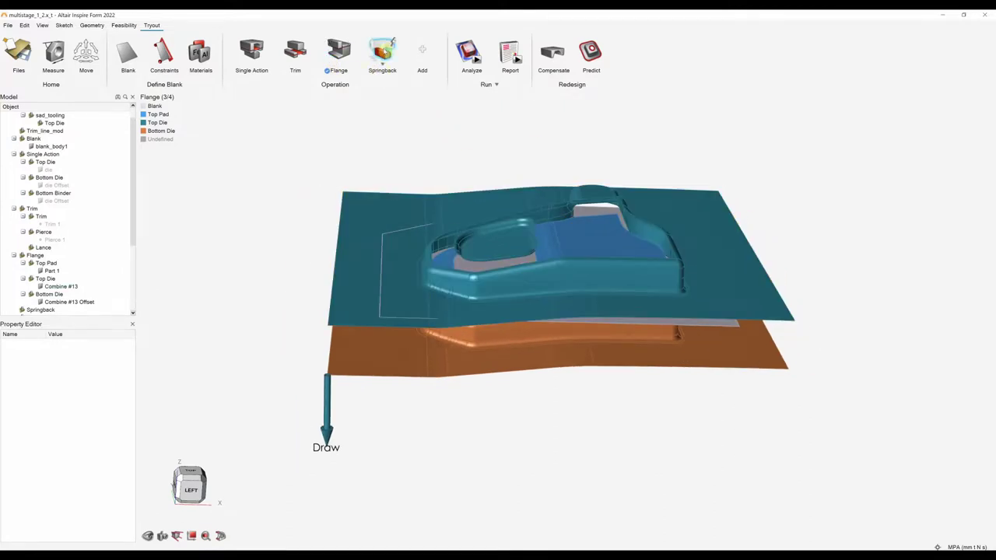
{"action": "left_click", "coordinate": [386, 52]}
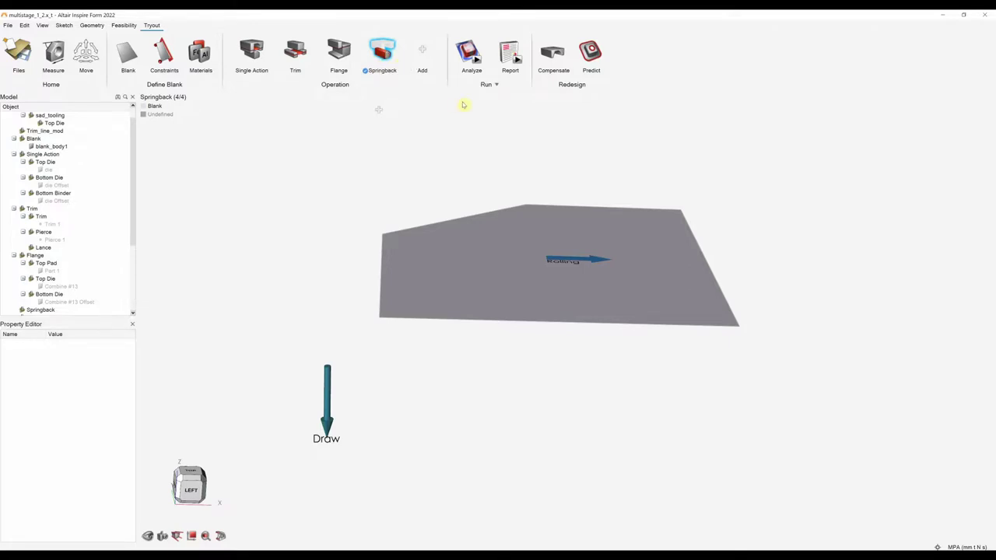
Run the multistage_1_2 analysis with the Medium 4.00 mm mesh size and the default animation frames.
{"action": "mouse_move", "coordinate": [475, 62]}
{"action": "left_click", "coordinate": [476, 61]}
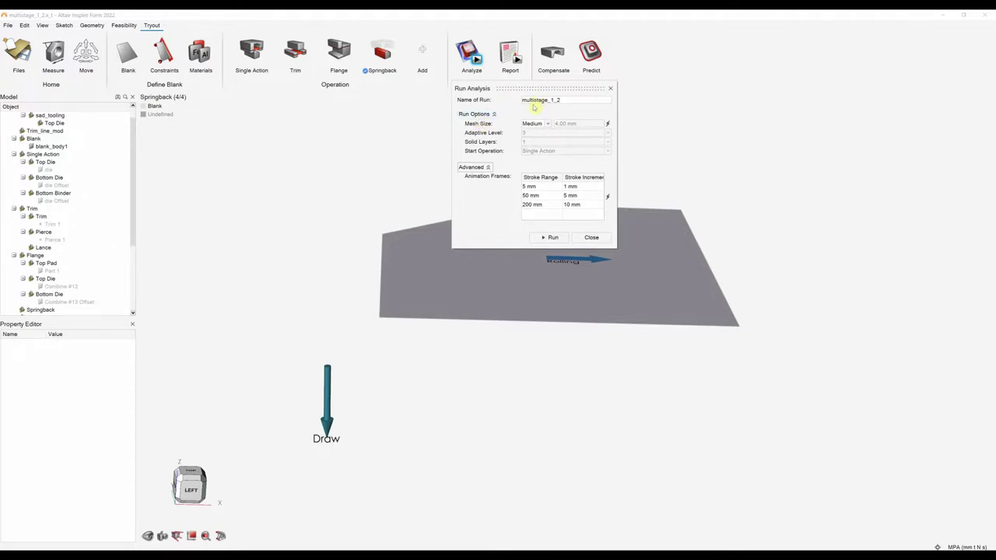
{"action": "left_click", "coordinate": [544, 124]}
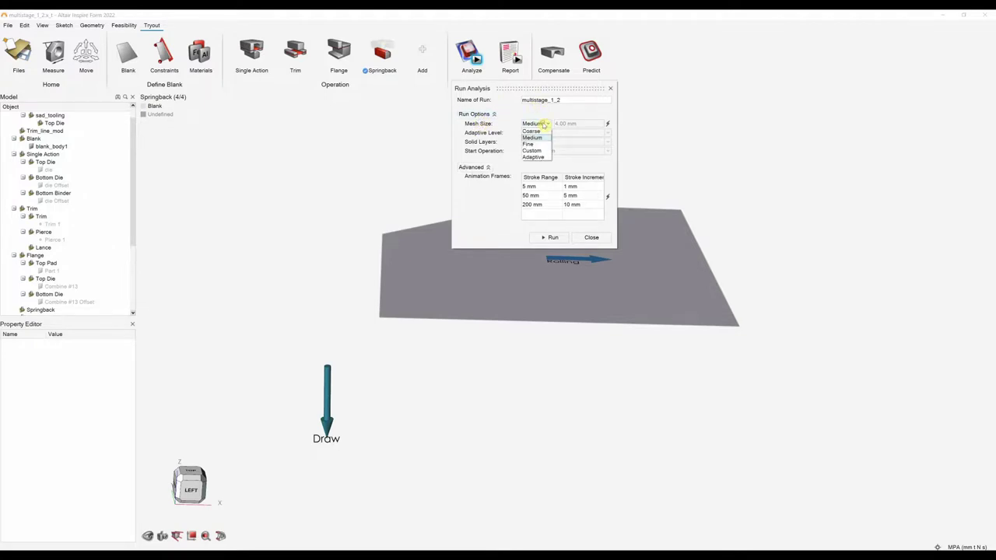
{"action": "left_click", "coordinate": [545, 123]}
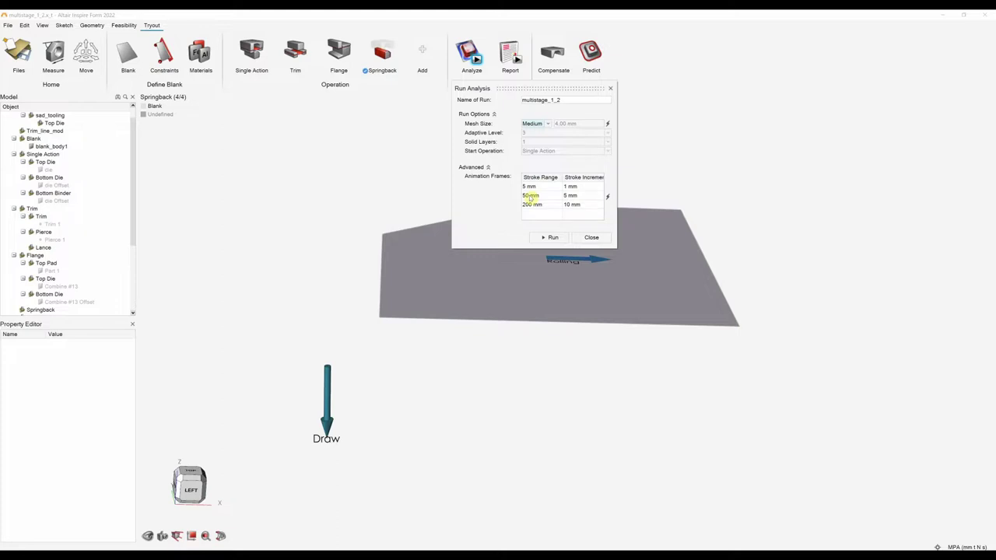
{"action": "left_click", "coordinate": [551, 238]}
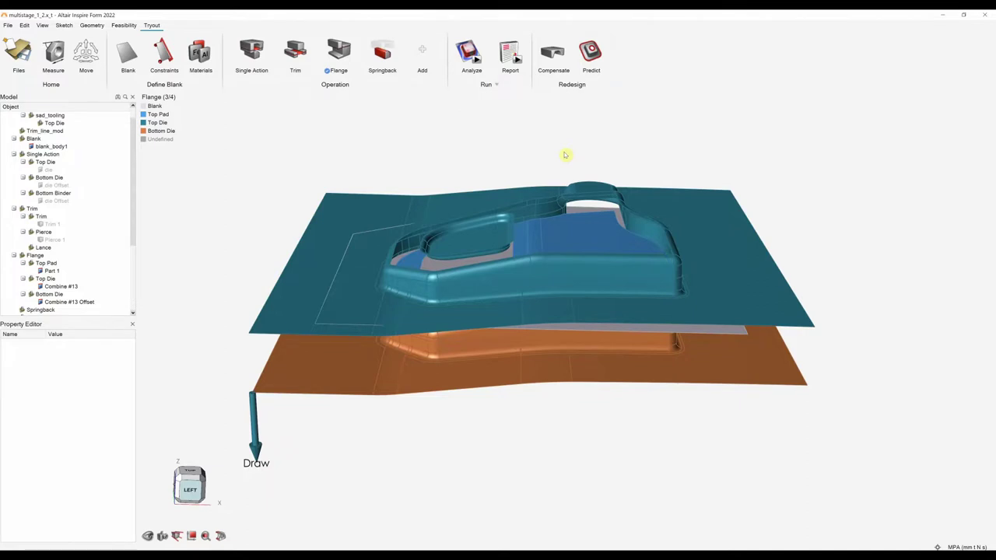
Open the analysis results and display the Single Action (1/4) displacement.
{"action": "left_click", "coordinate": [468, 52]}
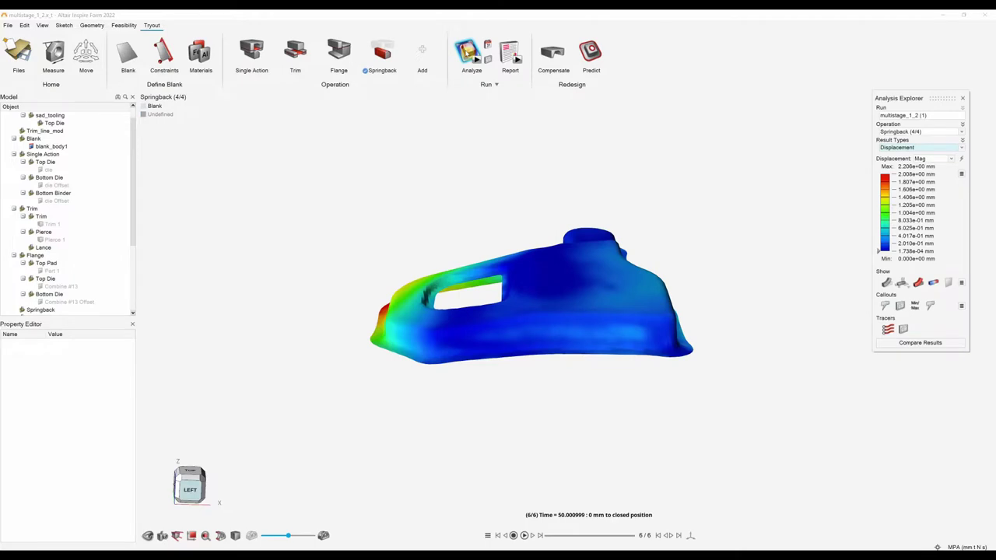
{"action": "left_click", "coordinate": [897, 132]}
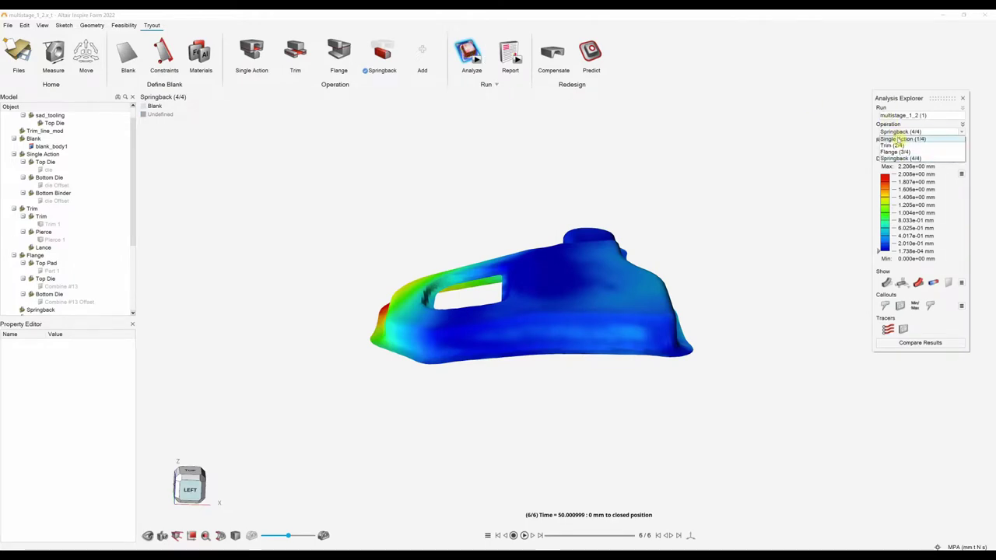
{"action": "left_click", "coordinate": [899, 138]}
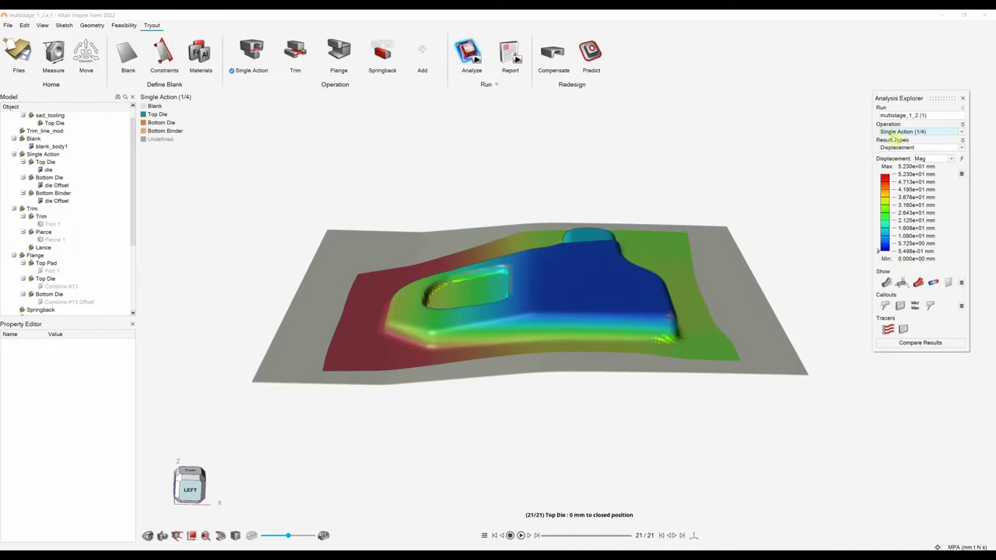
{"action": "left_click", "coordinate": [897, 133]}
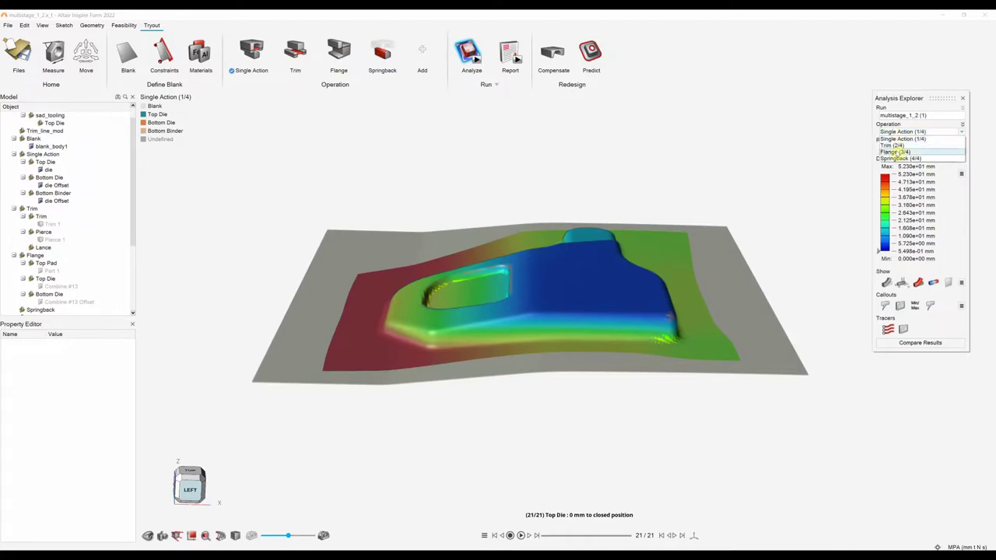
{"action": "left_click", "coordinate": [899, 139]}
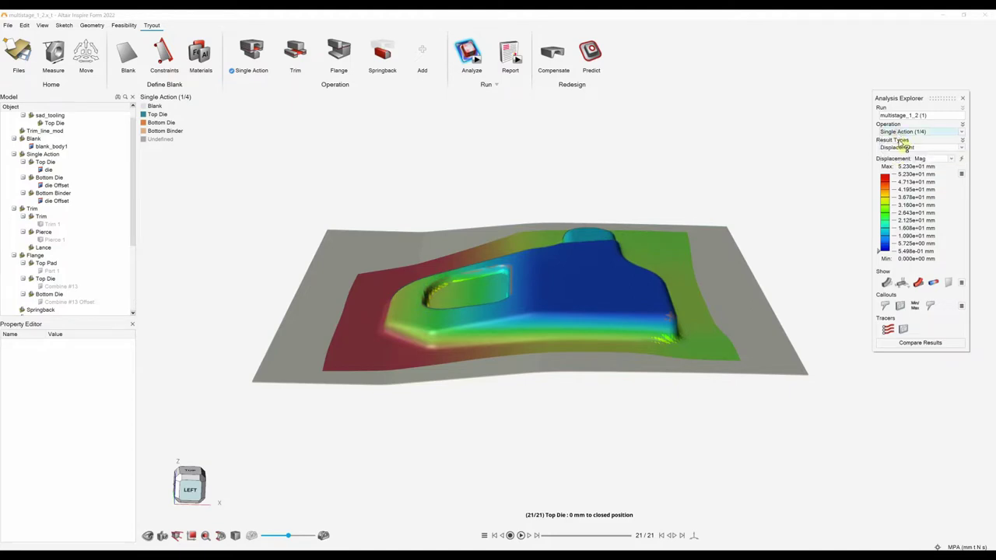
Browse the result types available for the Single Action operation, keeping Displacement selected.
{"action": "left_click", "coordinate": [899, 147]}
{"action": "scroll", "coordinate": [914, 189], "scroll_direction": "down", "scroll_amount": 1}
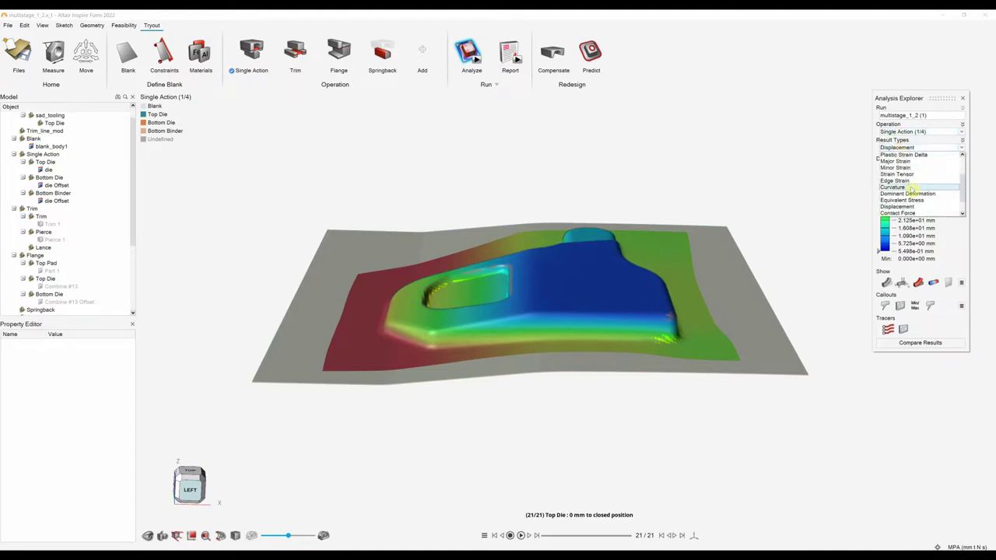
{"action": "scroll", "coordinate": [914, 190], "scroll_direction": "up", "scroll_amount": 1}
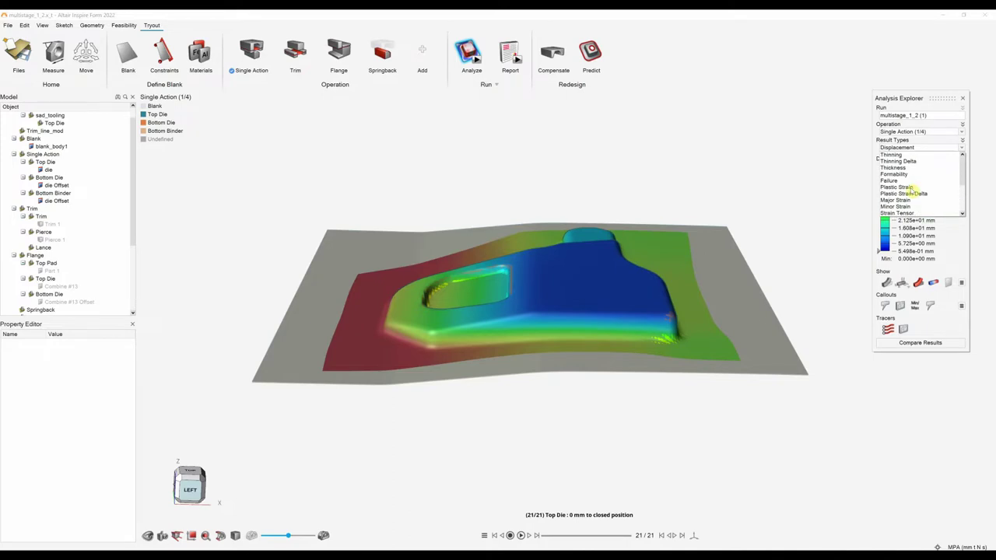
{"action": "left_click", "coordinate": [905, 149]}
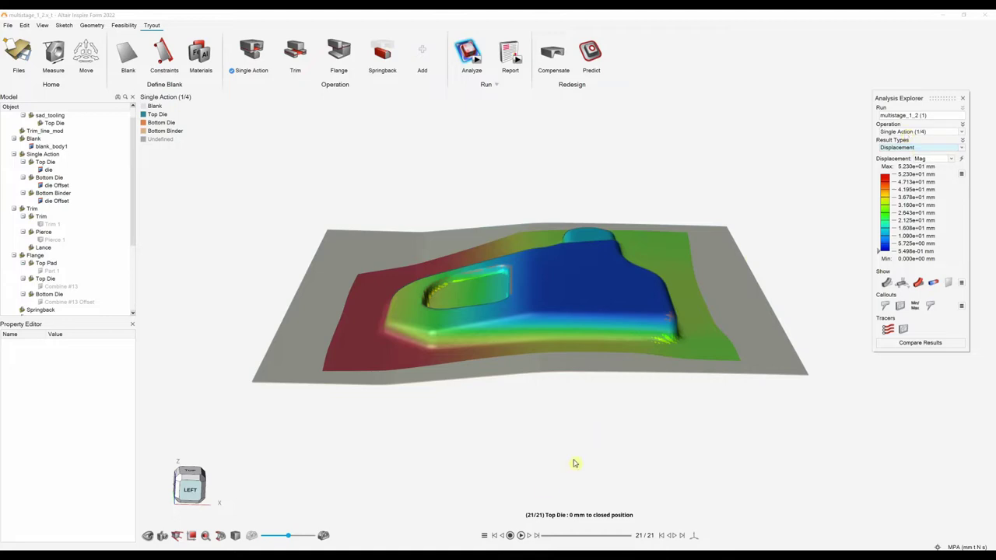
Check the animation settings and play the Single Action displacement animation from its first frame, viewing the formed blank from several angles.
{"action": "right_click_drag", "start_coordinate": [628, 425], "coordinate": [627, 423]}
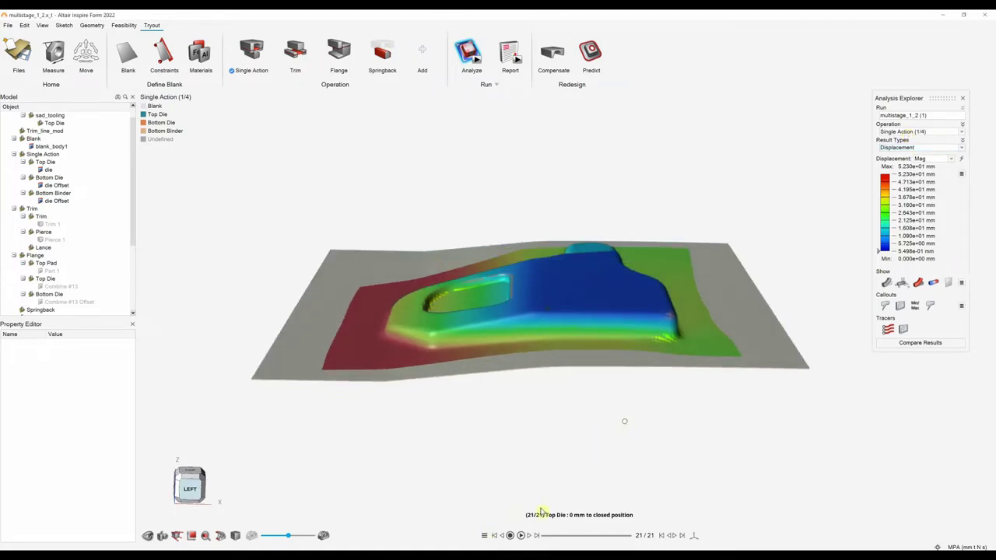
{"action": "left_click", "coordinate": [484, 535]}
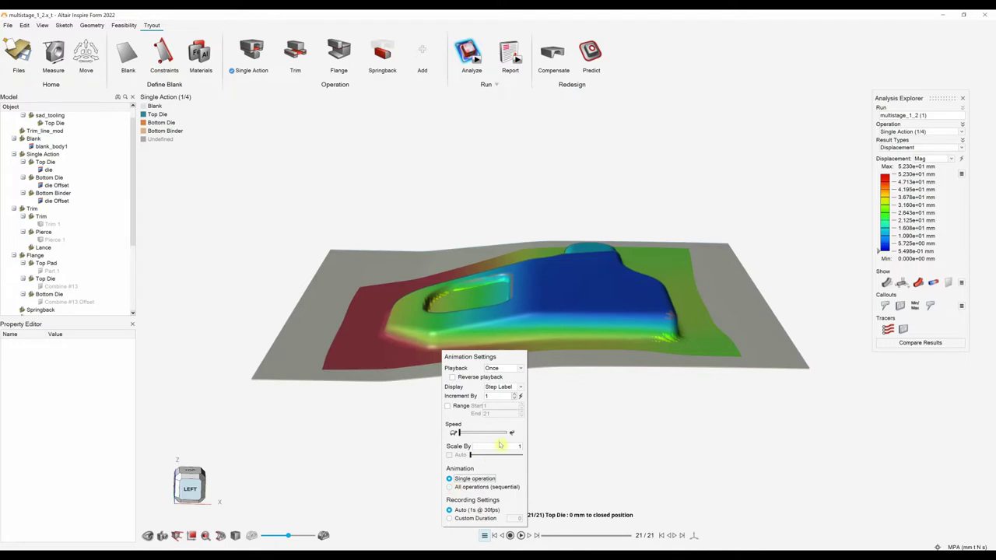
{"action": "left_click", "coordinate": [579, 428]}
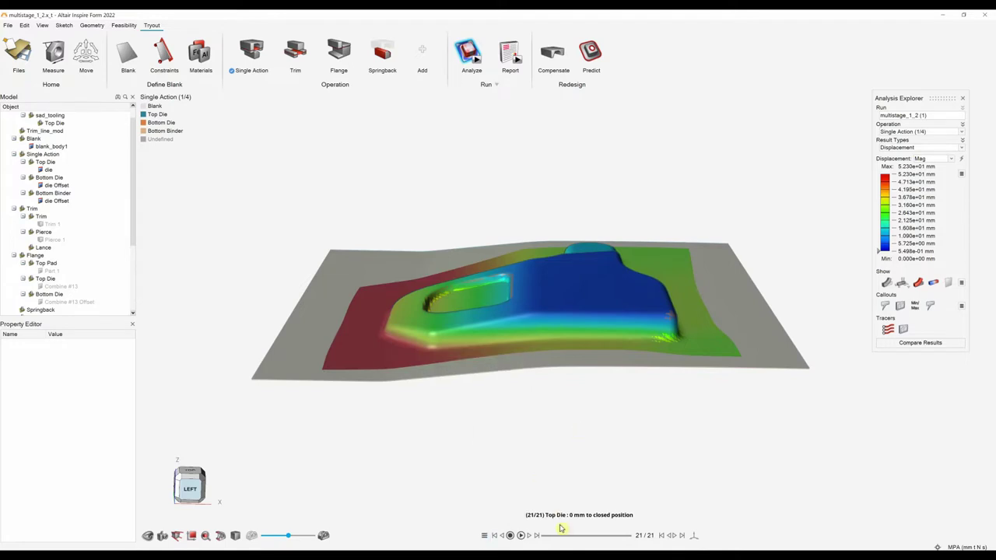
{"action": "left_click", "coordinate": [534, 537]}
{"action": "right_click_drag", "start_coordinate": [557, 483], "coordinate": [559, 463]}
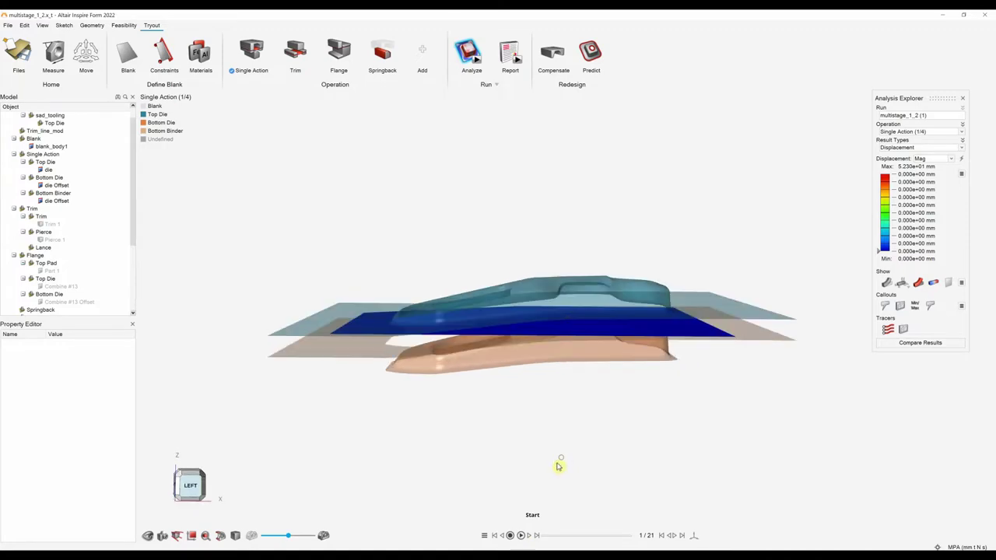
{"action": "left_click", "coordinate": [522, 536]}
{"action": "right_click_drag", "start_coordinate": [583, 455], "coordinate": [574, 493]}
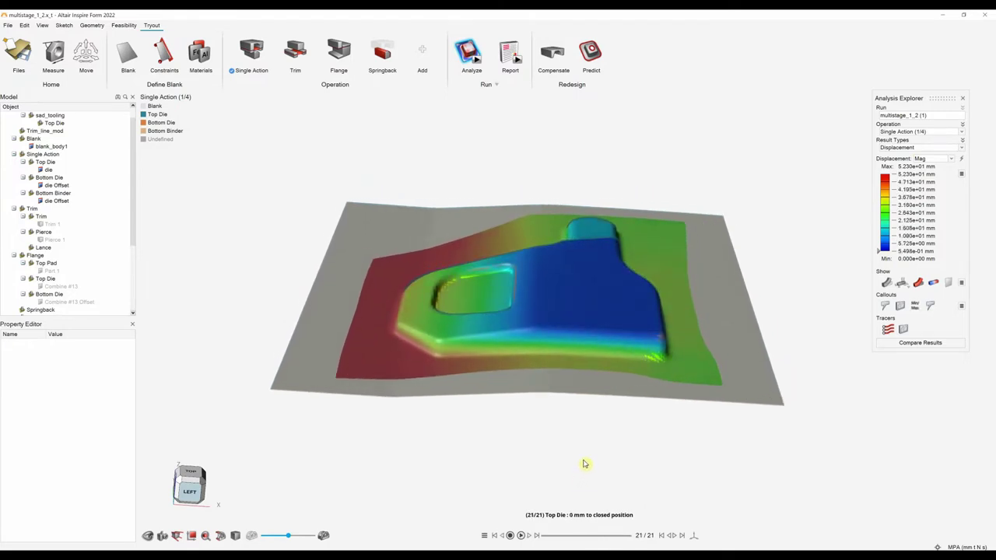
{"action": "right_click_drag", "start_coordinate": [585, 464], "coordinate": [587, 464]}
Display the Trim (2/4) results and examine the trimmed outline and pierced opening from above.
{"action": "left_click", "coordinate": [908, 133]}
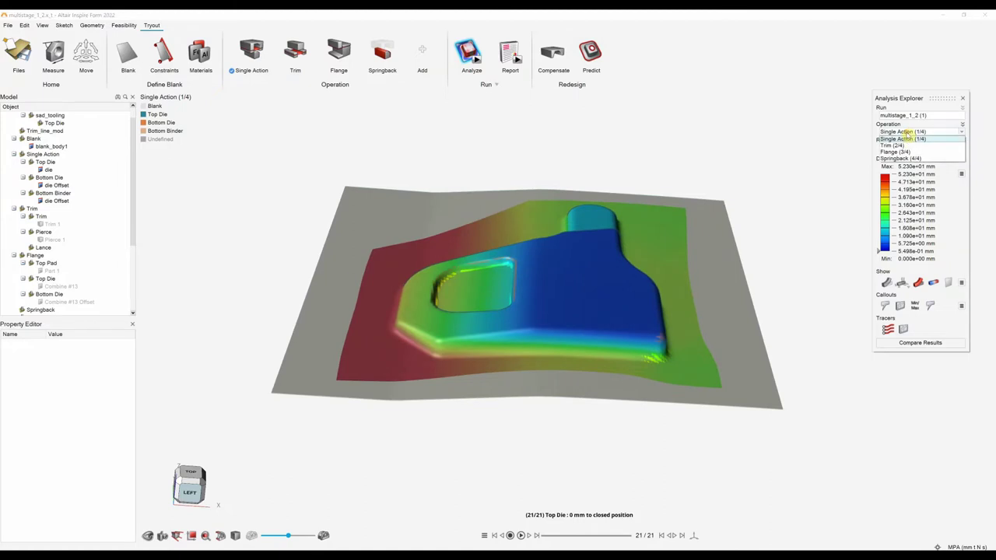
{"action": "left_click", "coordinate": [901, 146]}
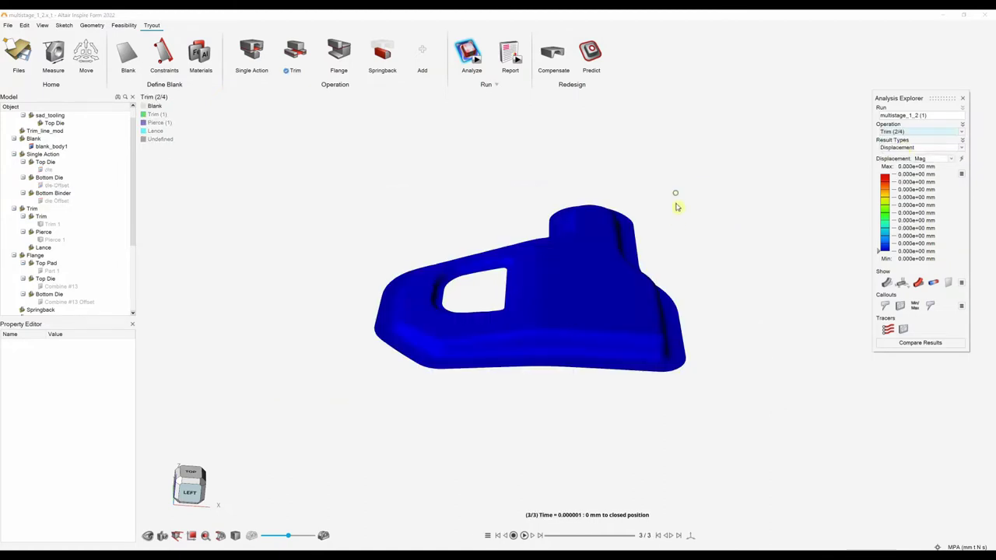
{"action": "right_click_drag", "start_coordinate": [427, 198], "coordinate": [394, 238]}
Display the Flange (3/4) displacement, play its forming animation from the left side, and inspect the flanged edges.
{"action": "left_click", "coordinate": [920, 132]}
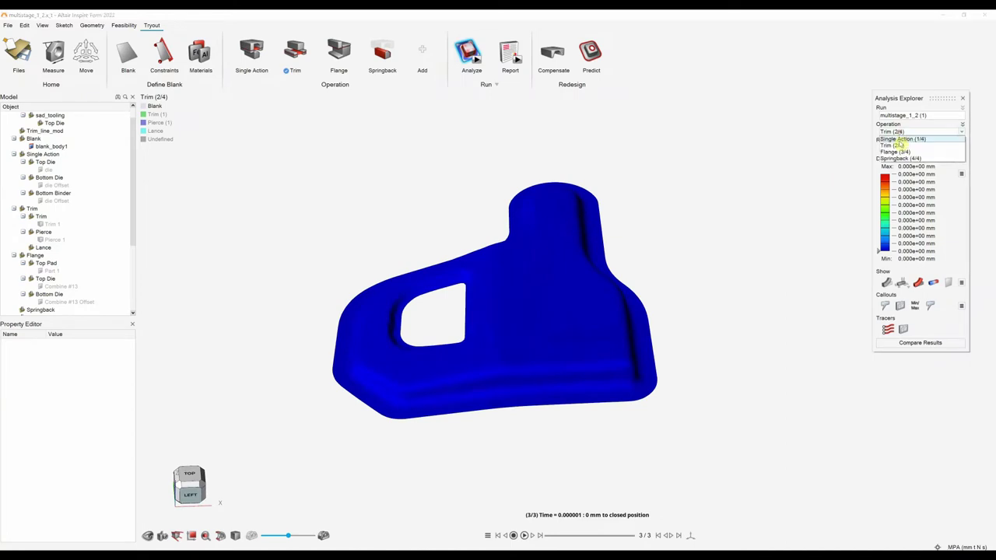
{"action": "left_click", "coordinate": [903, 155]}
{"action": "mouse_move", "coordinate": [669, 451]}
{"action": "right_mouse_down"}
{"action": "mouse_move", "coordinate": [666, 469]}
{"action": "mouse_move", "coordinate": [606, 439]}
{"action": "right_mouse_up"}
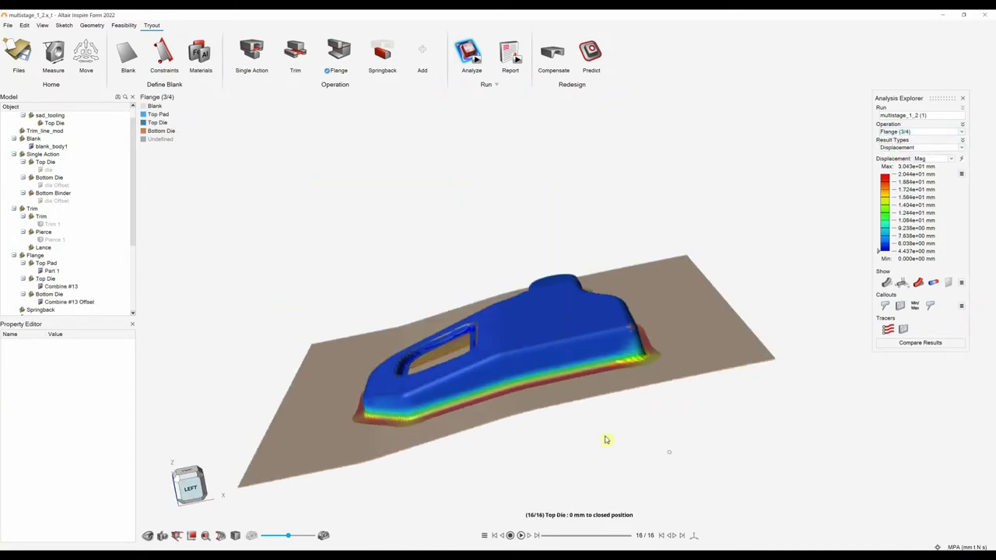
{"action": "left_click", "coordinate": [192, 488]}
{"action": "left_click", "coordinate": [520, 536]}
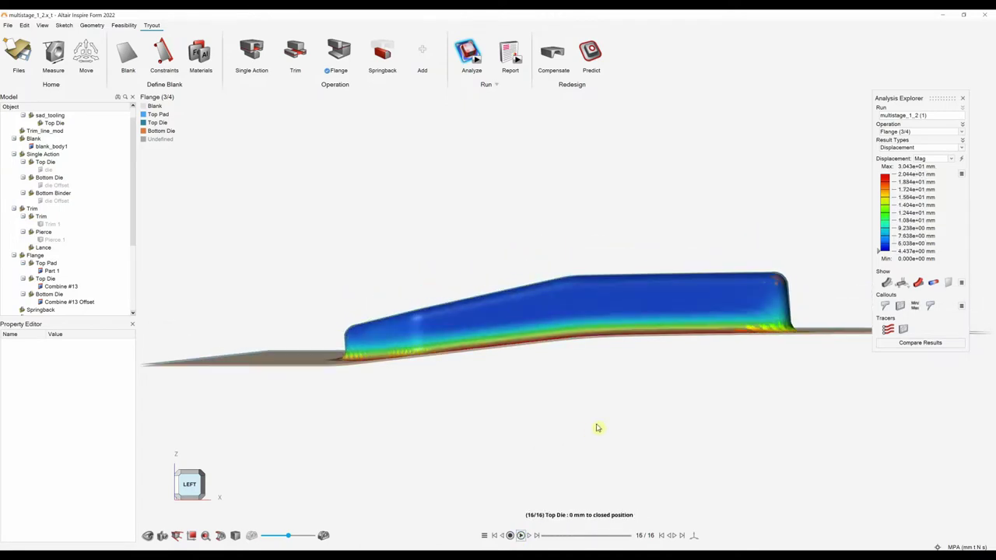
{"action": "right_click_drag", "start_coordinate": [717, 413], "coordinate": [735, 317]}
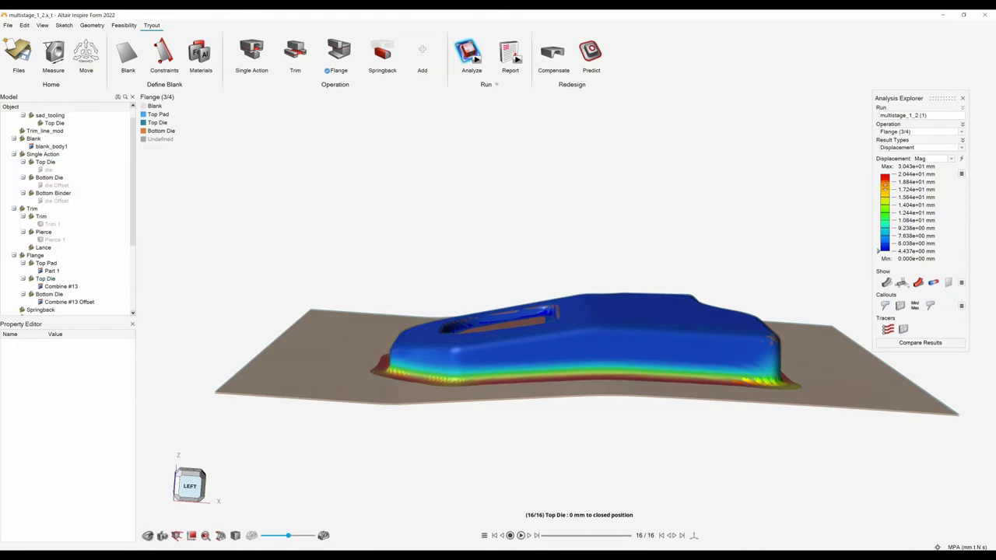
{"action": "right_click_drag", "start_coordinate": [766, 184], "coordinate": [624, 178]}
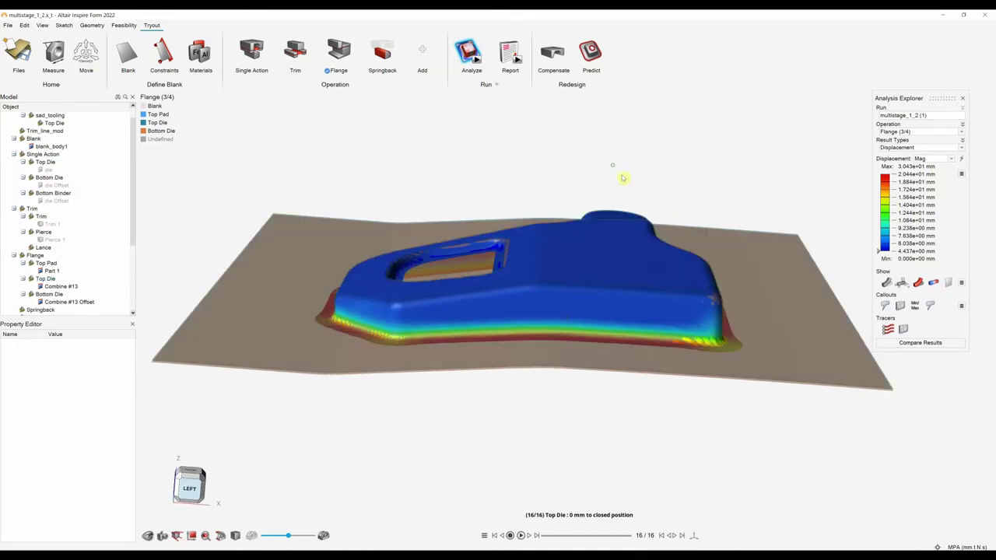
Display the Springback (4/4) displacement and examine its distribution over the part from several angles.
{"action": "left_click", "coordinate": [905, 132]}
{"action": "left_click", "coordinate": [901, 155]}
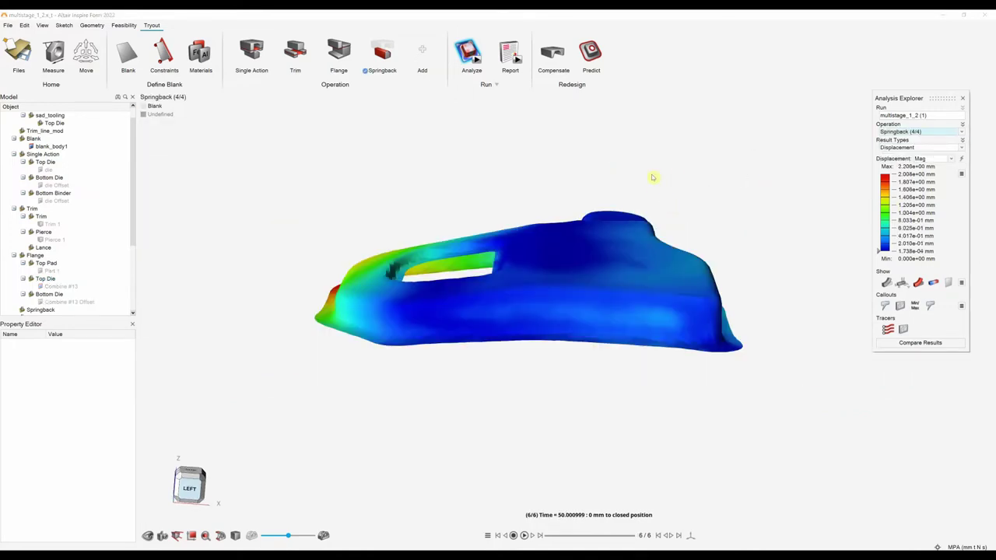
{"action": "right_click_drag", "start_coordinate": [639, 192], "coordinate": [537, 319]}
{"action": "right_click_drag", "start_coordinate": [439, 300], "coordinate": [360, 349]}
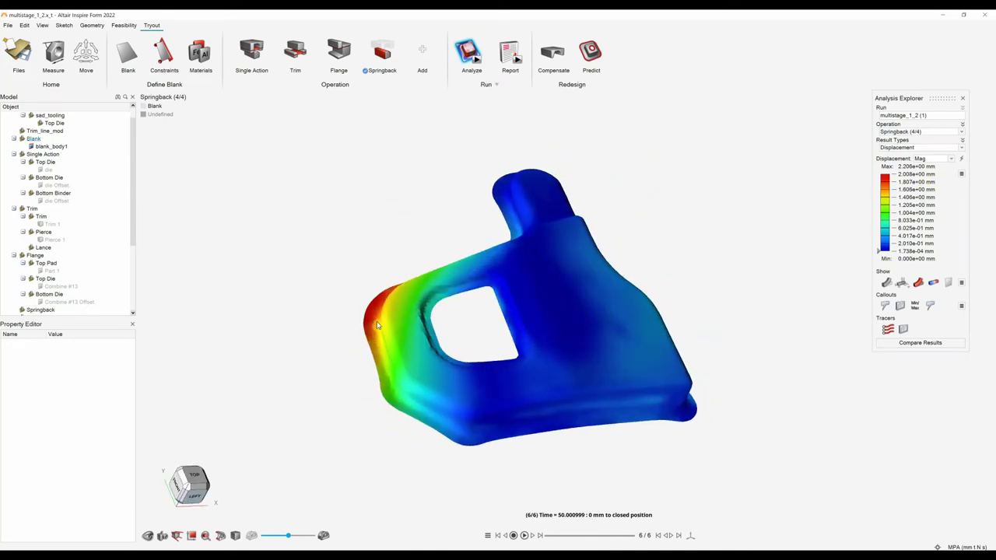
{"action": "mouse_move", "coordinate": [607, 373]}
{"action": "right_mouse_down"}
{"action": "mouse_move", "coordinate": [538, 363]}
{"action": "mouse_move", "coordinate": [598, 225]}
{"action": "mouse_move", "coordinate": [474, 202]}
{"action": "right_mouse_up"}
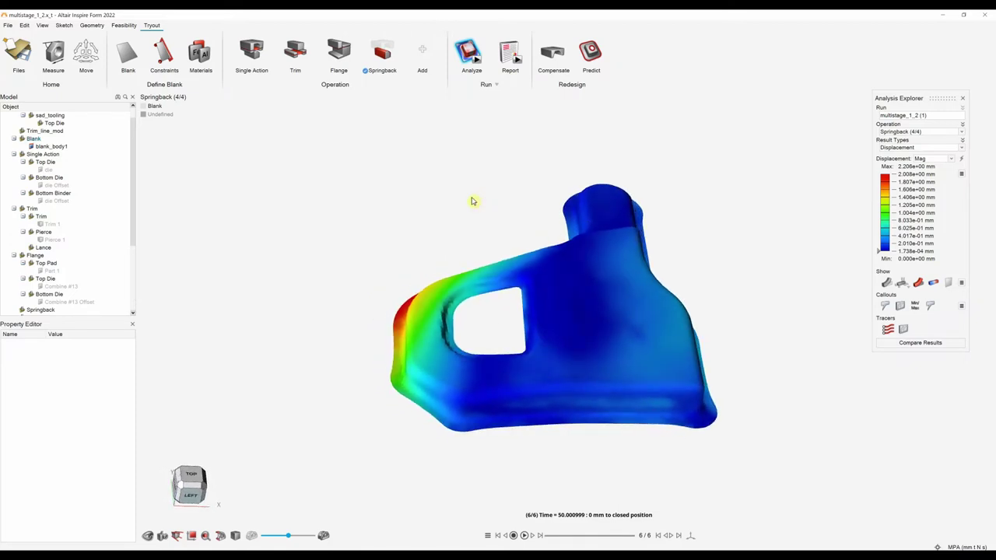